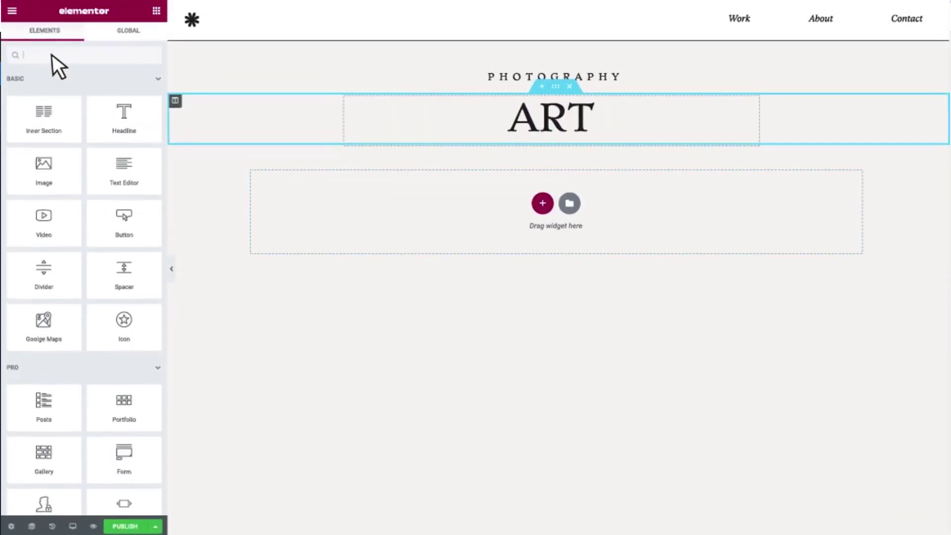
Place a Post Navigation widget in the ART section and open its Title Color picker.
type("Post")
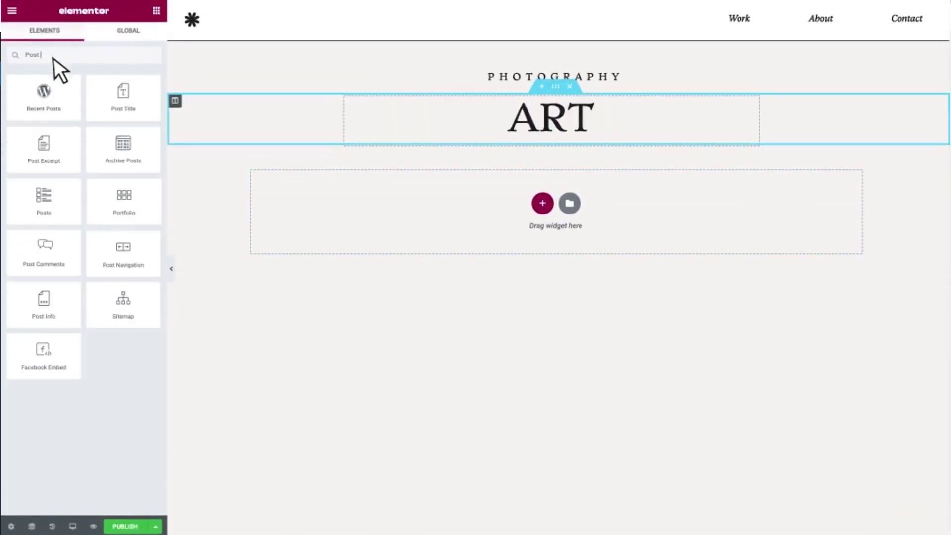
left_click_drag(146, 273, 441, 135)
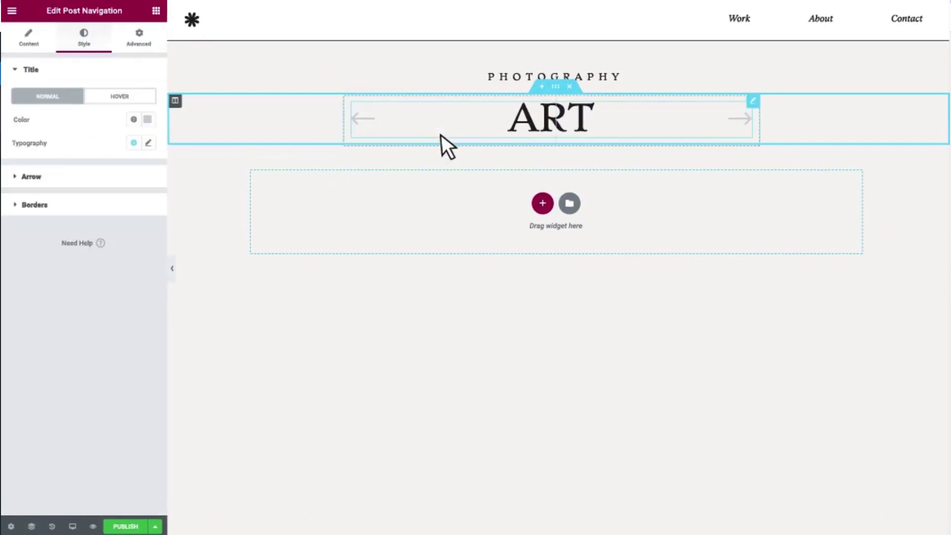
left_click(148, 119)
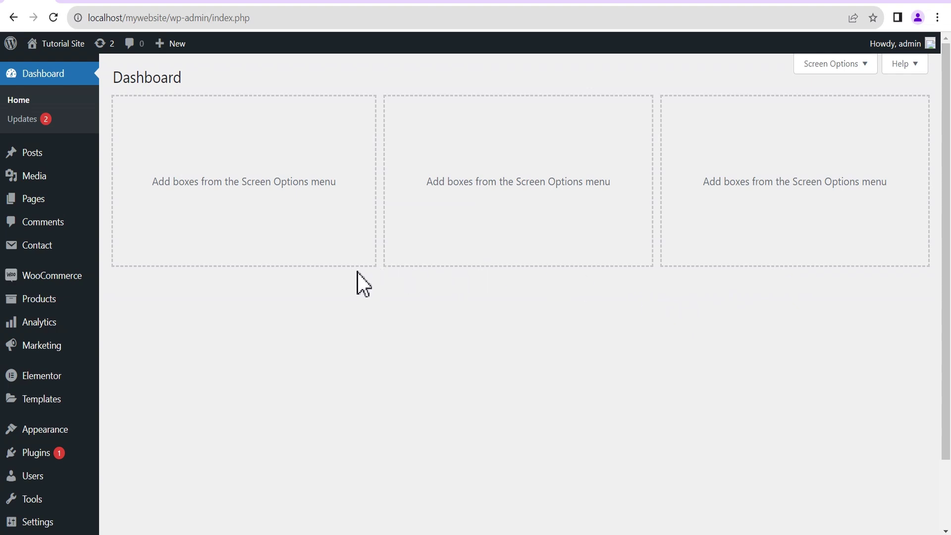
Under Elementor Settings > Features, switch the Taxonomy Filter experiment to Active.
mouse_move(50, 379)
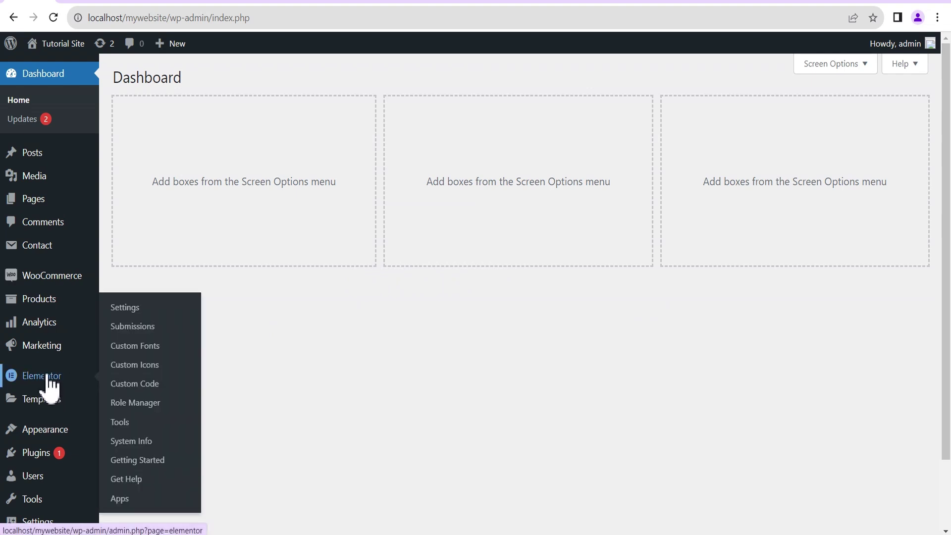
left_click(133, 309)
left_click(311, 122)
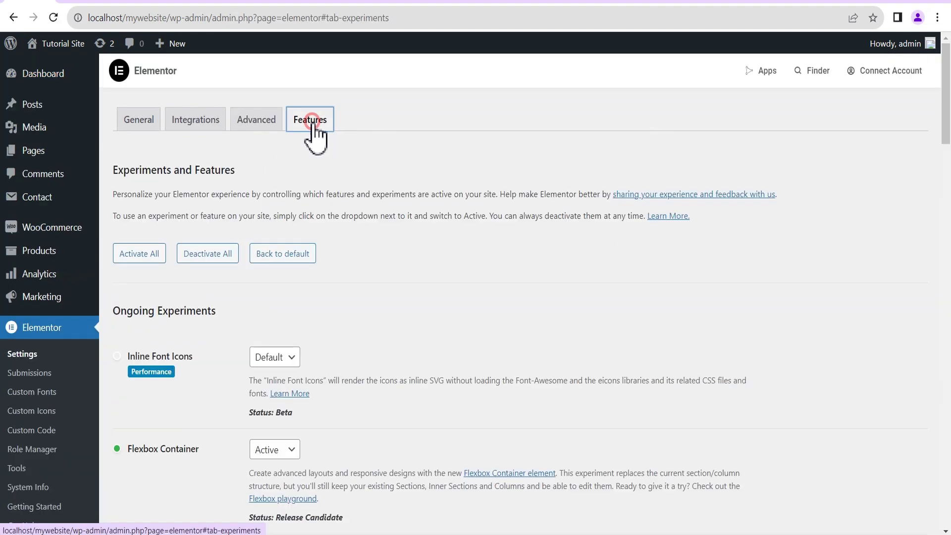
left_click_drag(946, 114, 948, 333)
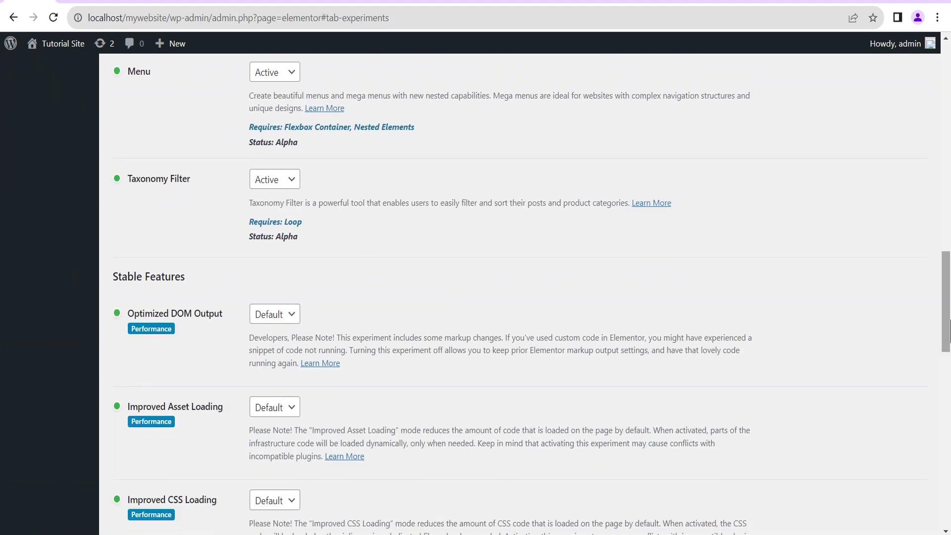
left_click(267, 189)
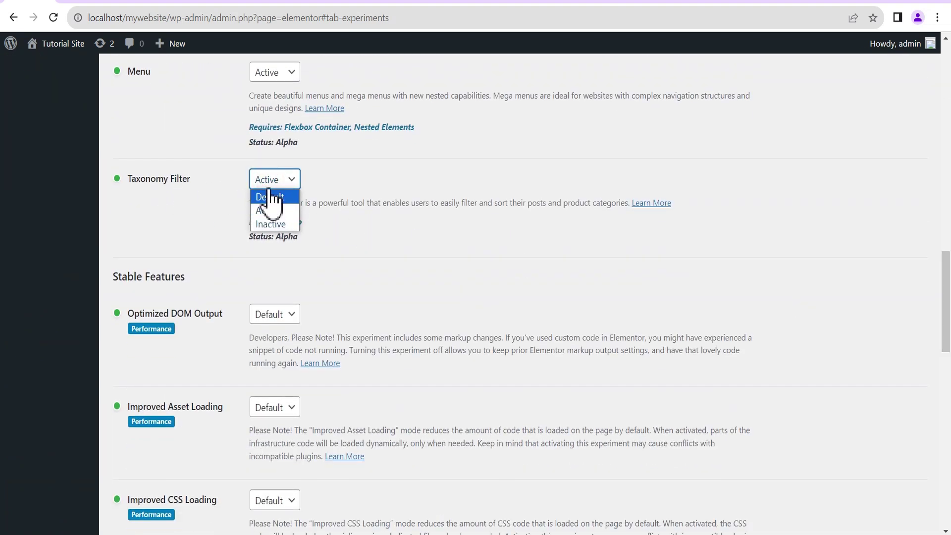
left_click(270, 210)
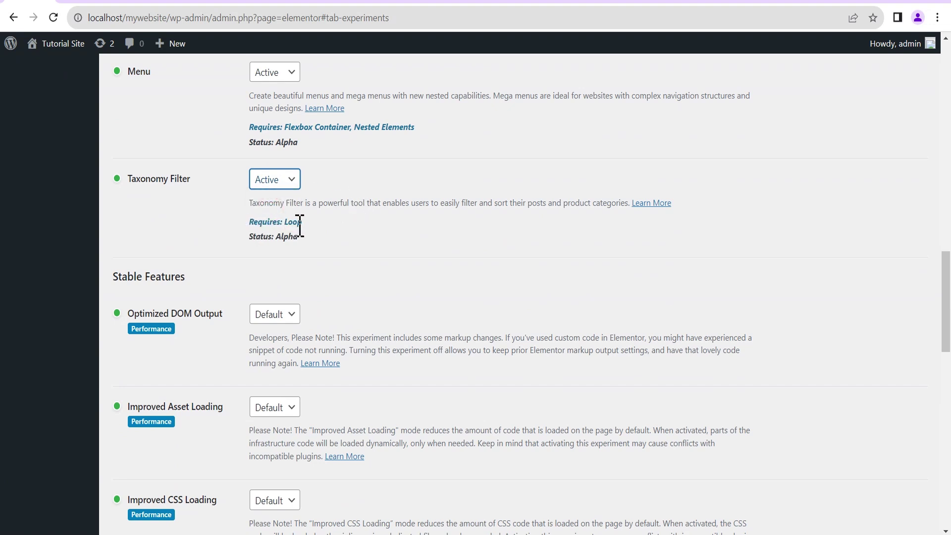
left_click_drag(946, 276, 948, 106)
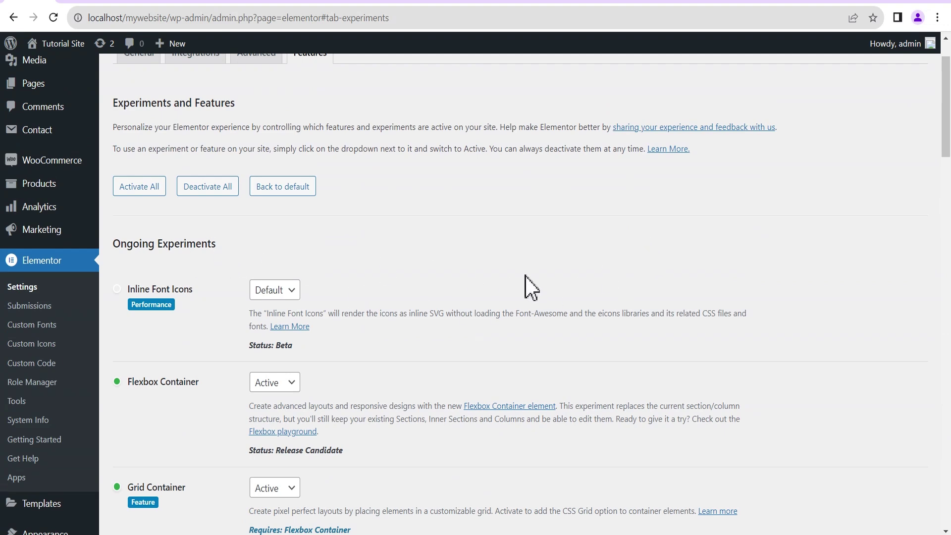
left_click_drag(945, 127, 947, 314)
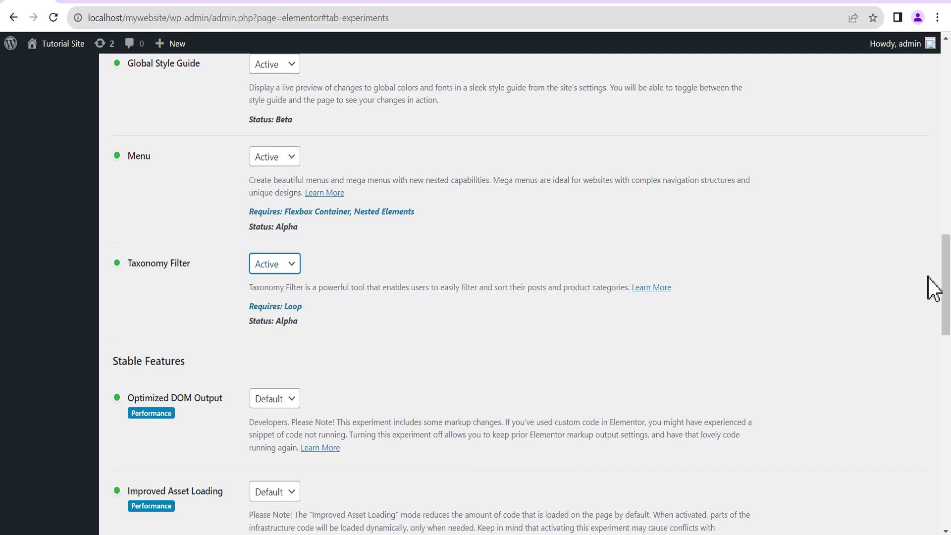
left_click_drag(945, 287, 950, 94)
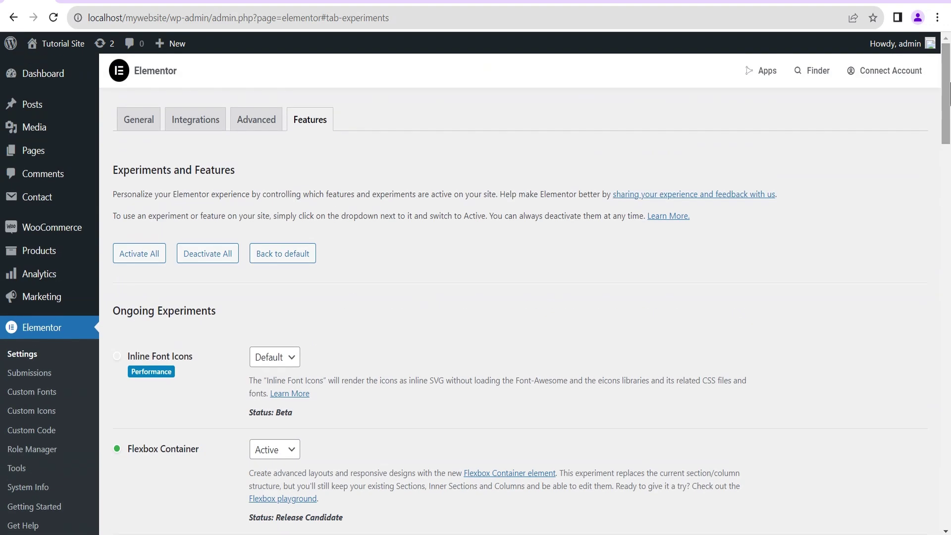
Add a one-column Flexbox container to the 'Taxonomy filter' page with 100 px padding.
left_click(82, 4)
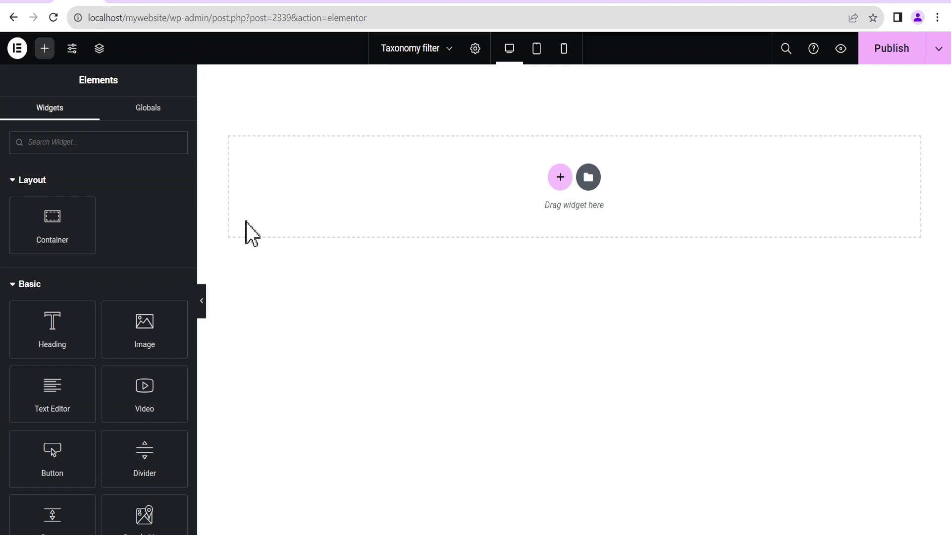
left_click(560, 178)
left_click(530, 225)
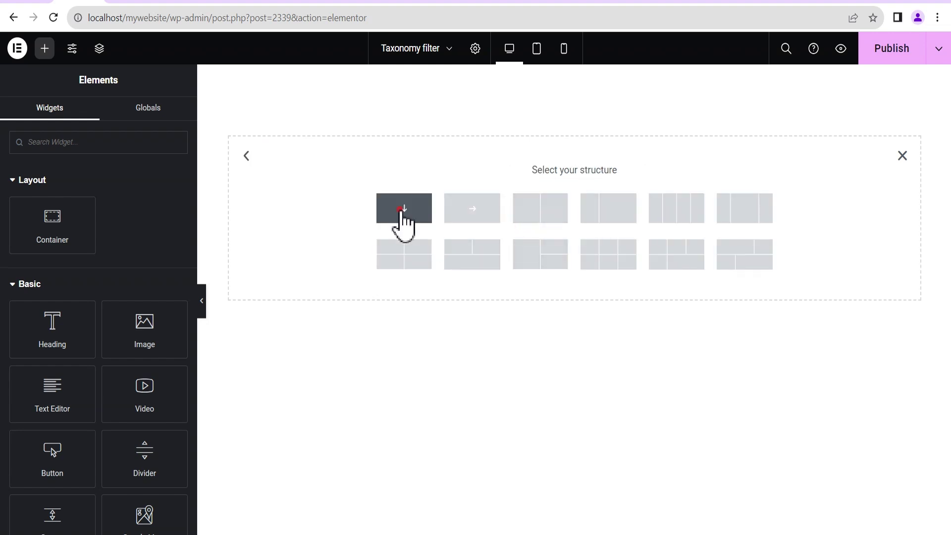
left_click(398, 210)
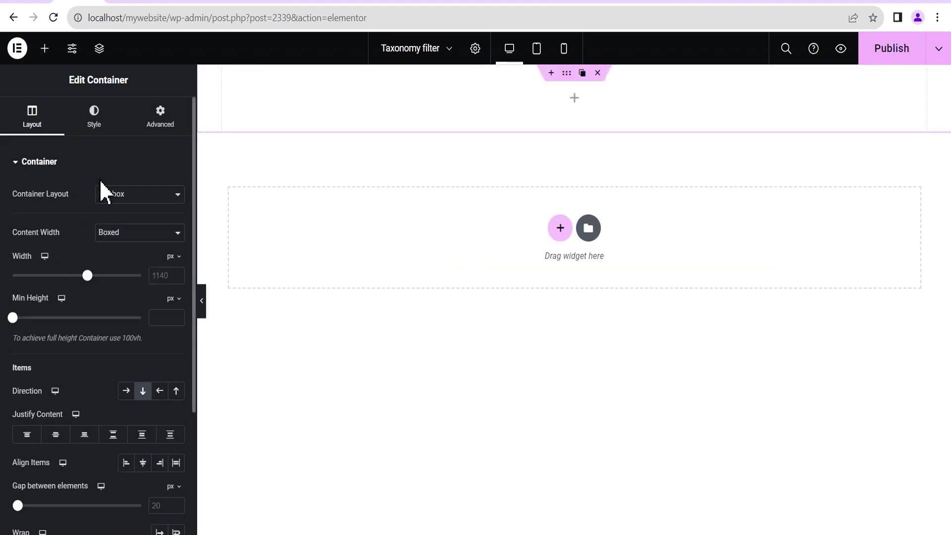
left_click(151, 126)
left_click(20, 265)
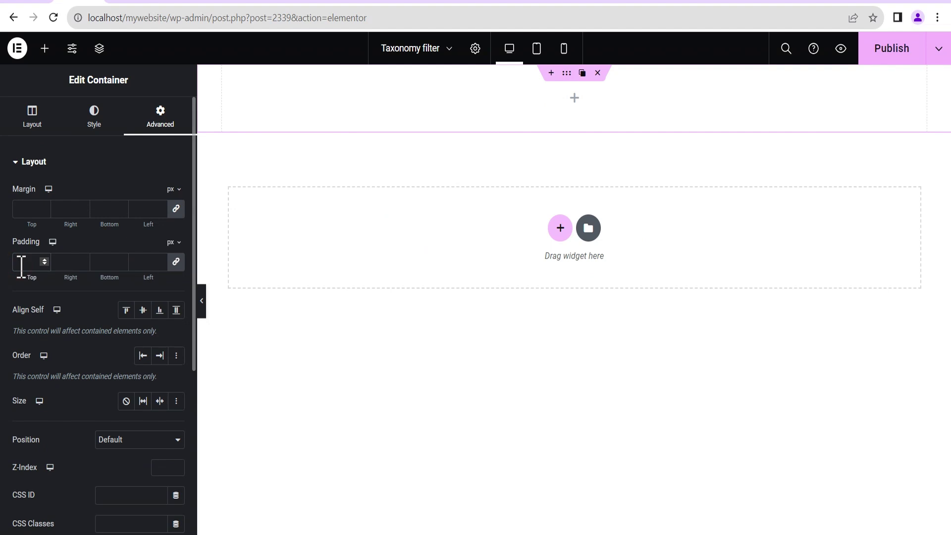
type("100")
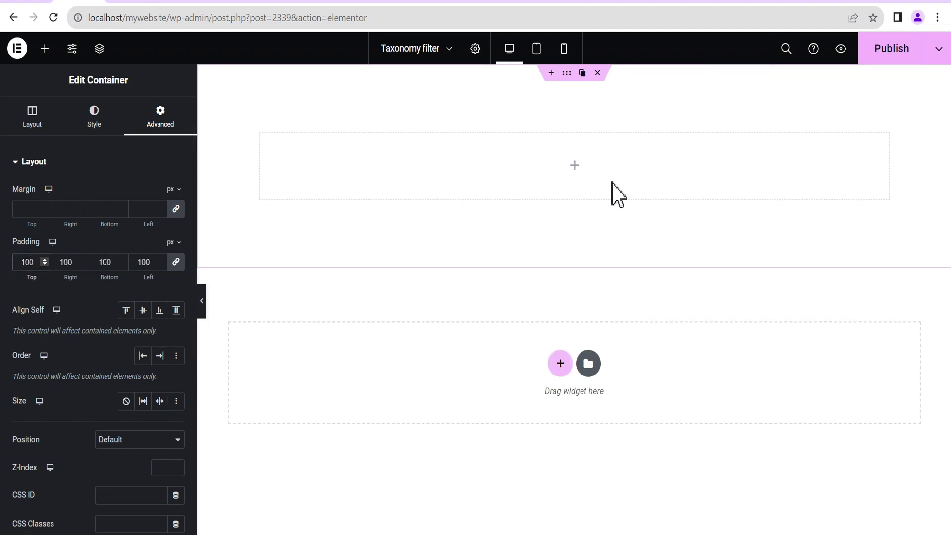
left_click(44, 48)
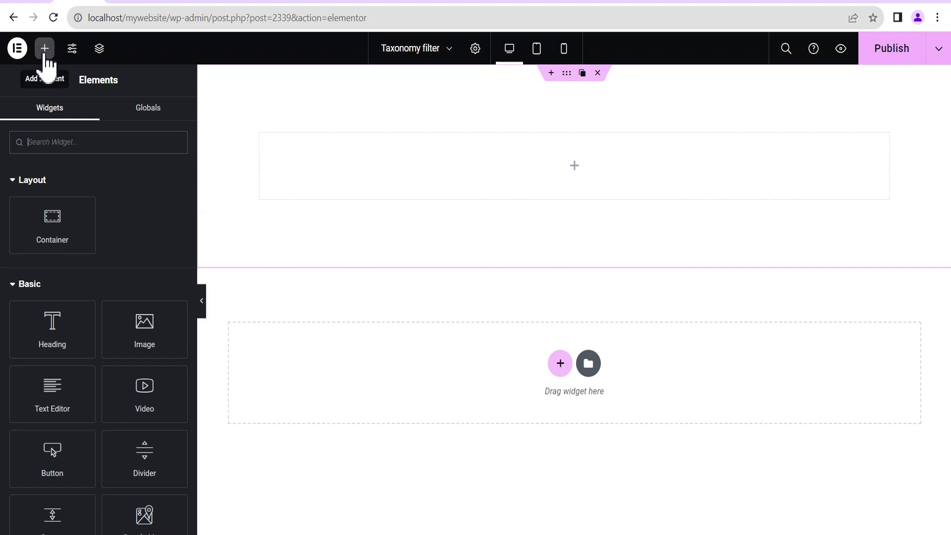
Drop a Loop Grid into the container with template type Posts and the 'Post loop' template.
left_click(83, 149)
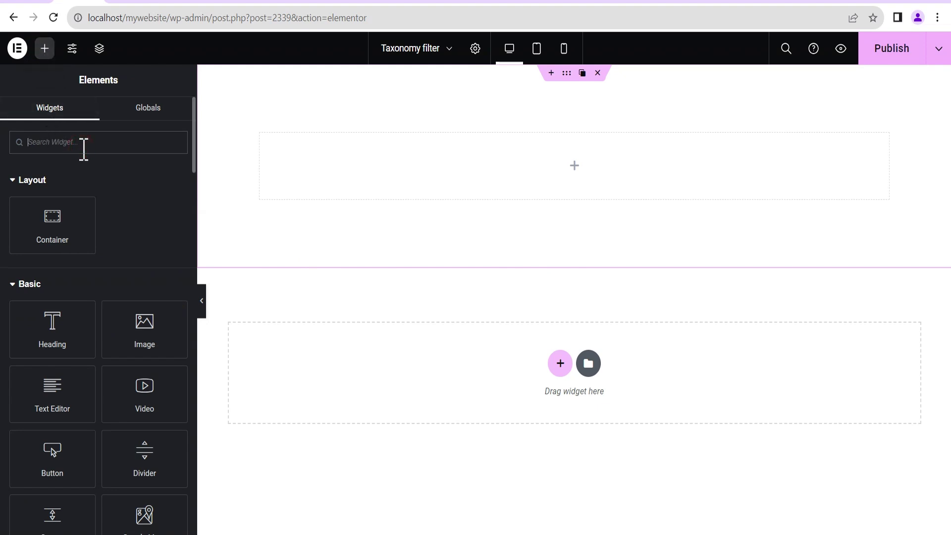
type("loop")
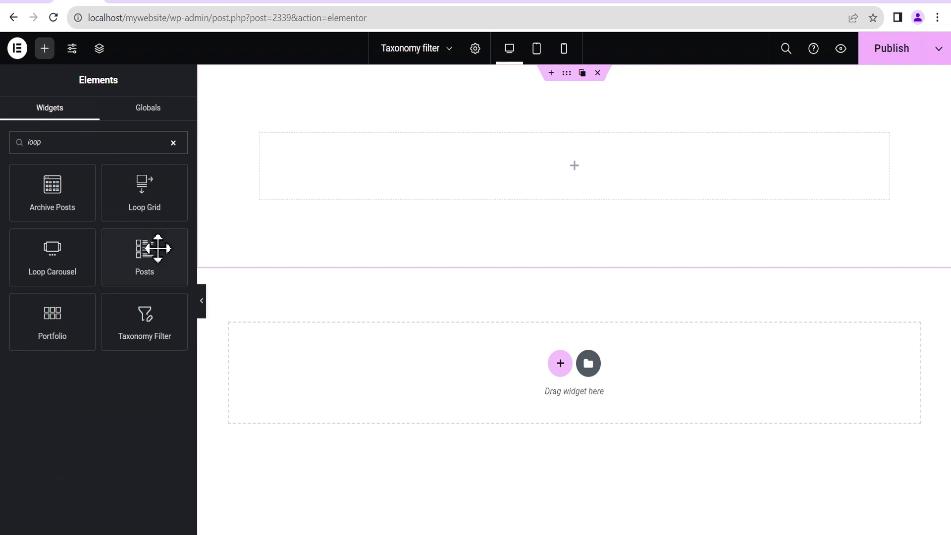
left_click_drag(145, 200, 561, 165)
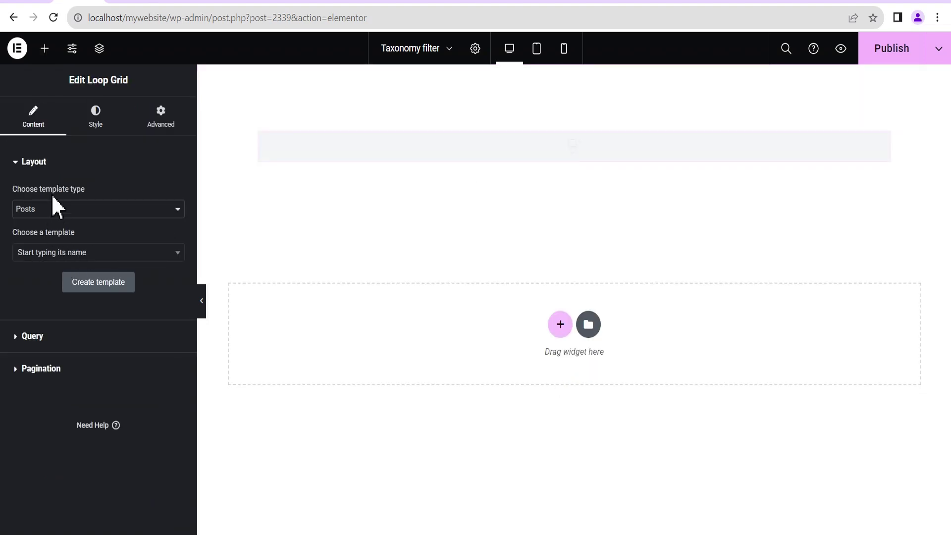
left_click(29, 210)
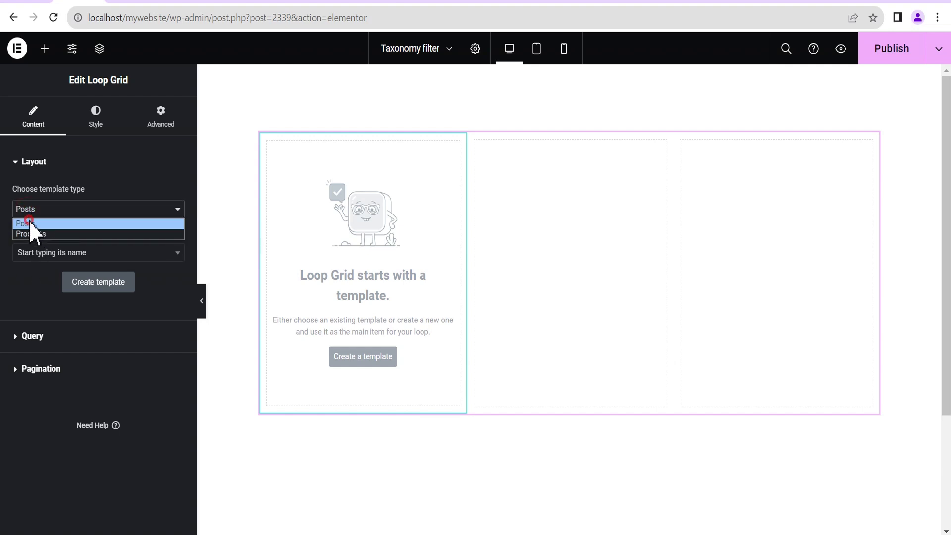
left_click(28, 221)
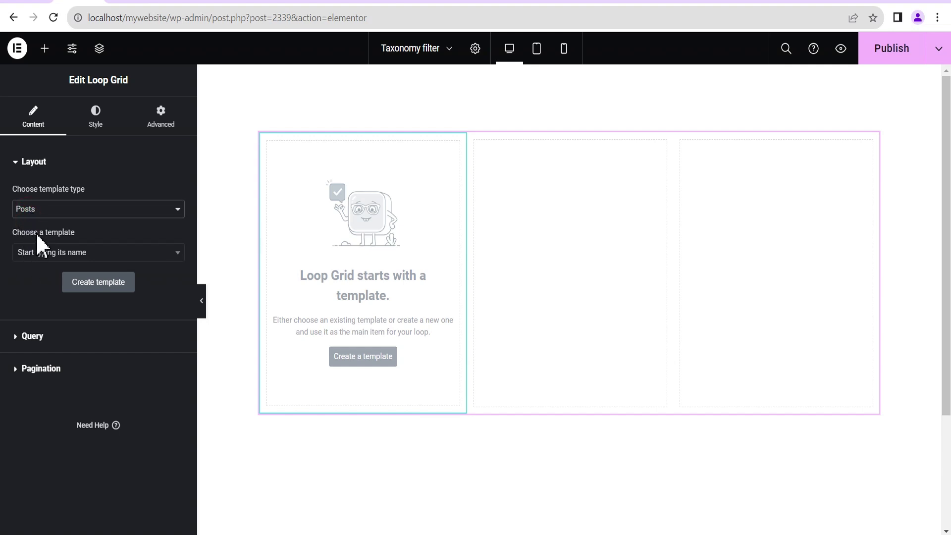
left_click(54, 255)
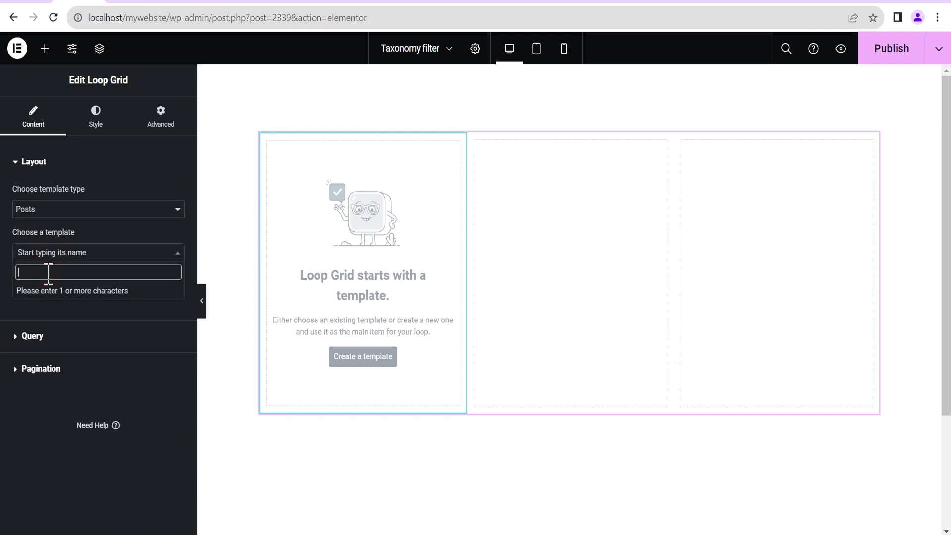
type("loop")
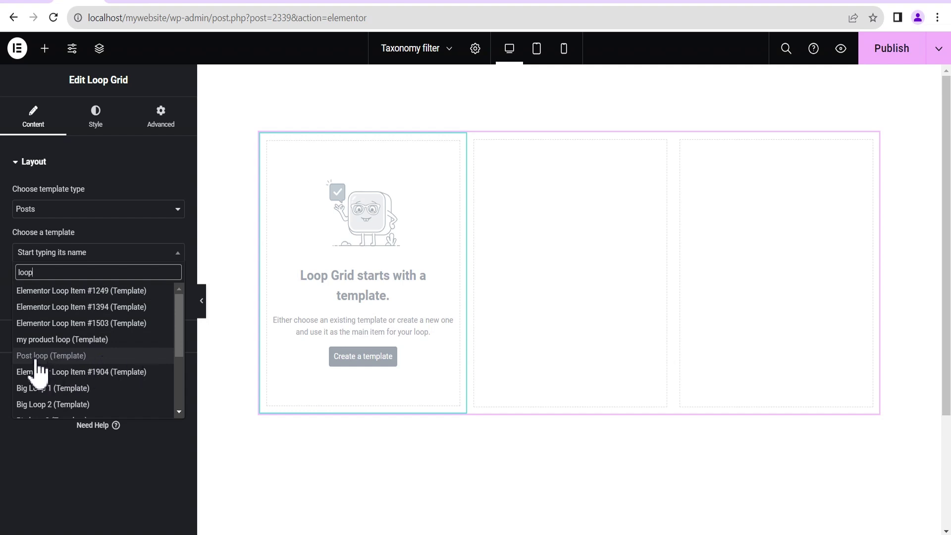
left_click(61, 365)
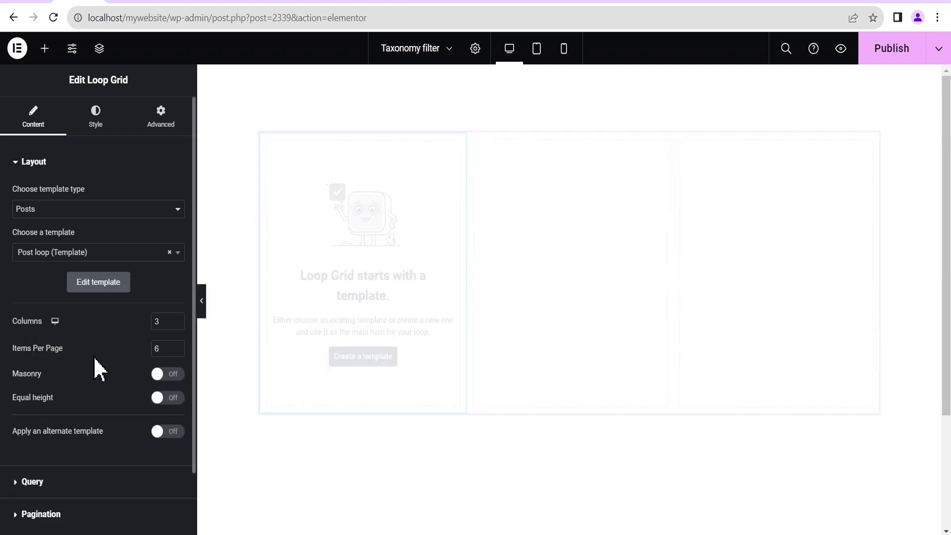
scroll(569, 297, "down", 2)
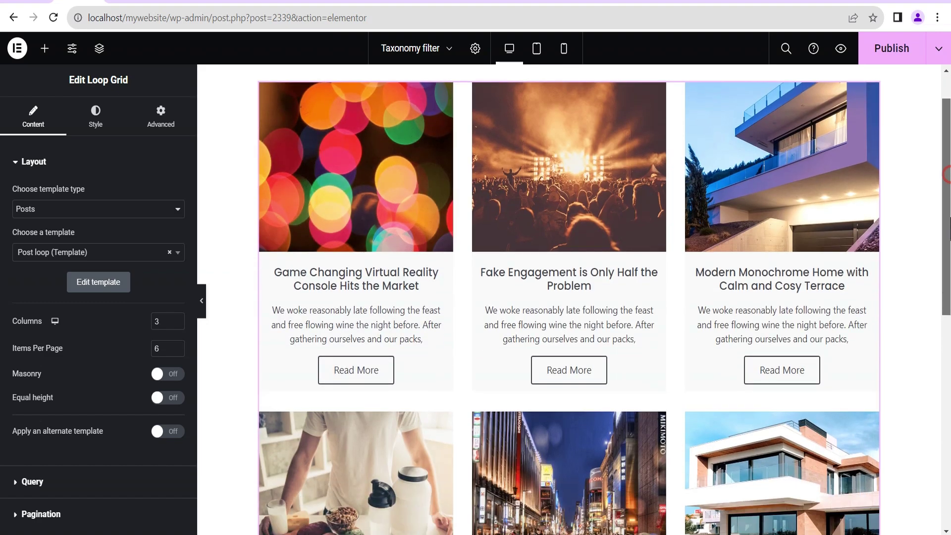
left_click_drag(946, 174, 948, 153)
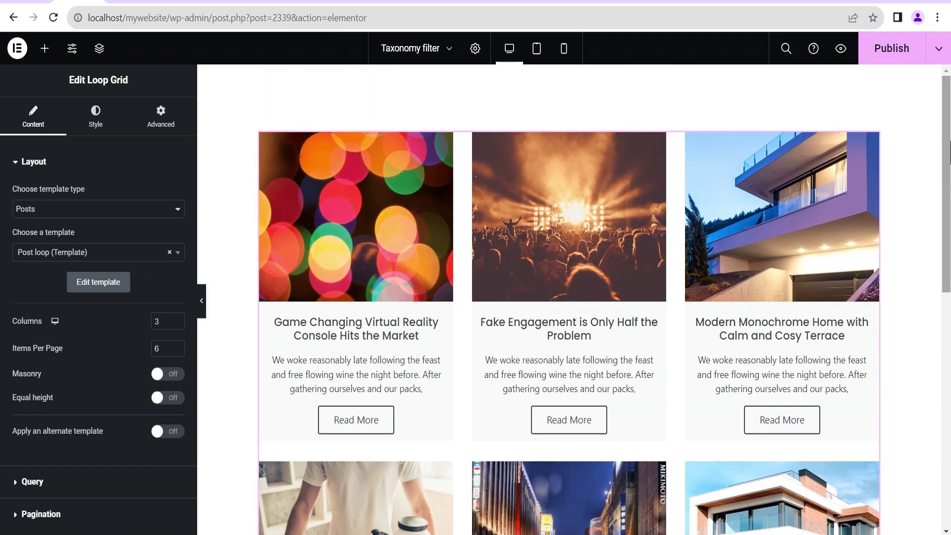
Place a Taxonomy Filter widget above the posts grid.
left_click(45, 49)
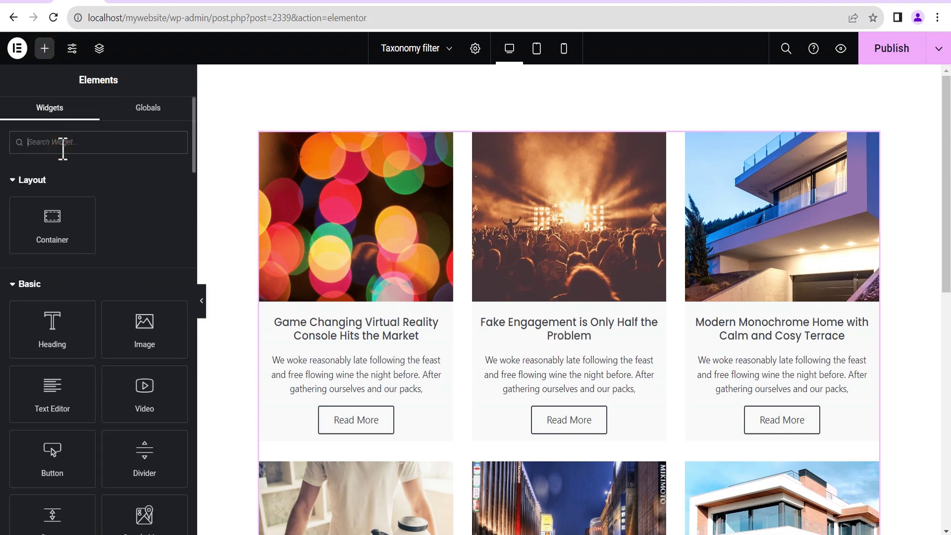
type("taxa")
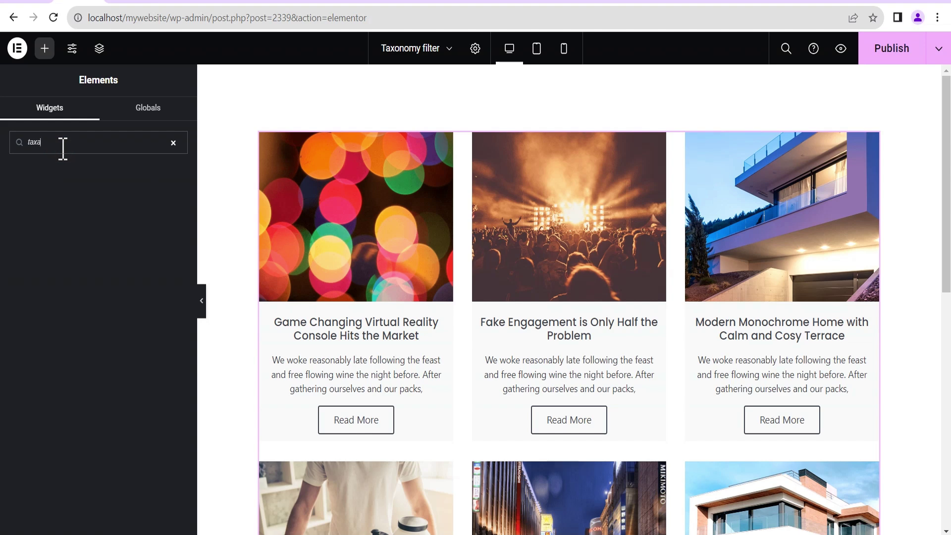
key("BackSpace")
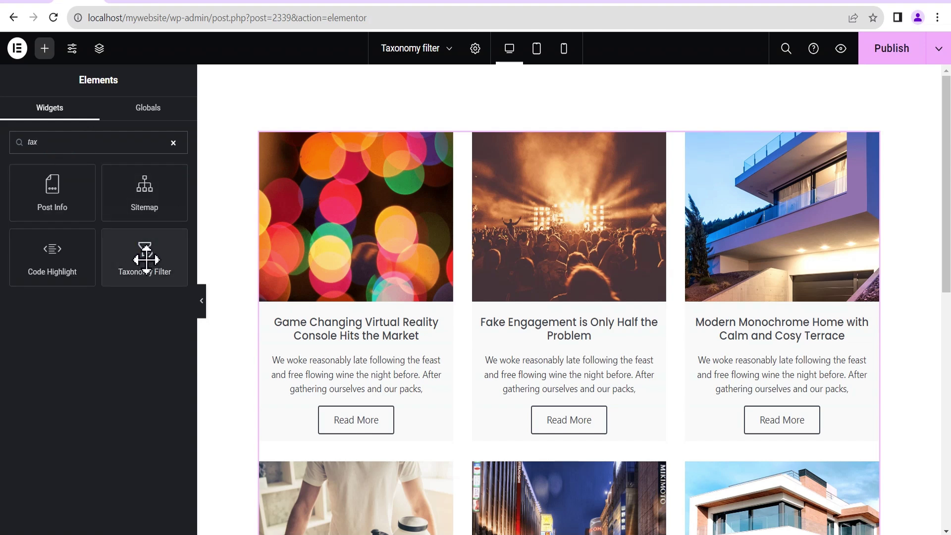
left_click_drag(146, 256, 524, 148)
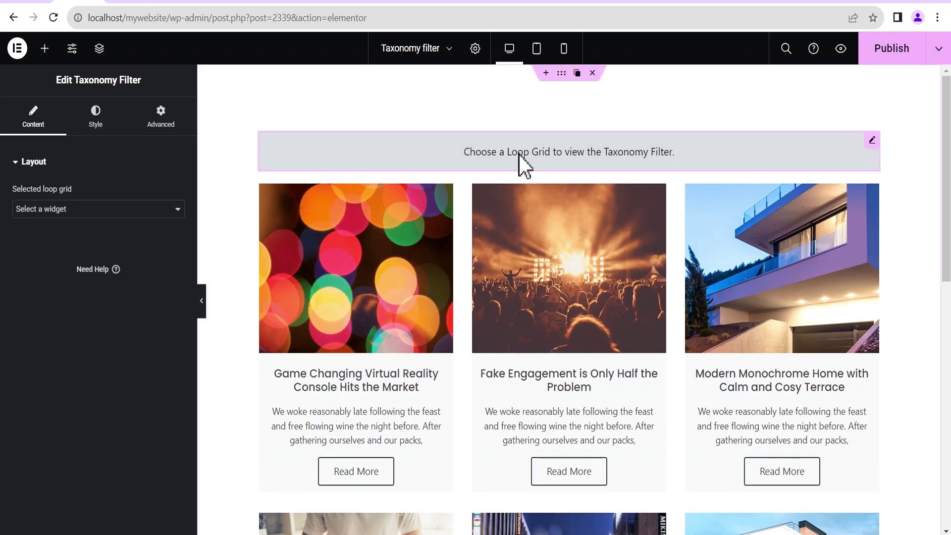
Link the filter to Loop Grid 1 by Categories and center its item alignment.
left_click(40, 208)
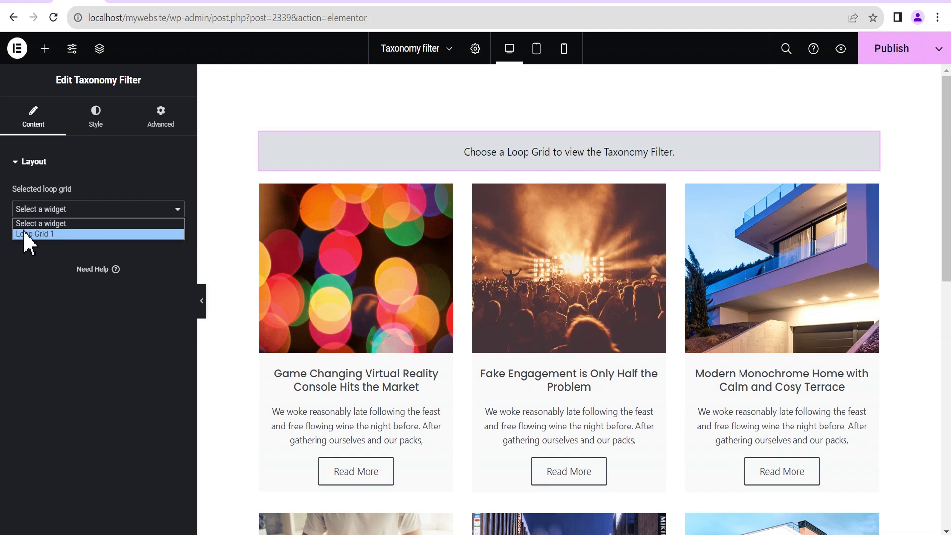
left_click(54, 233)
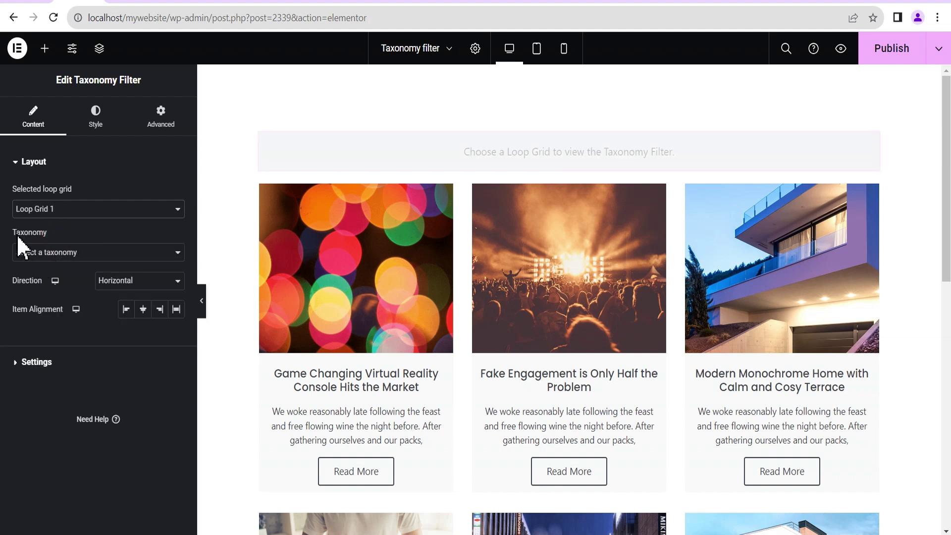
left_click(39, 258)
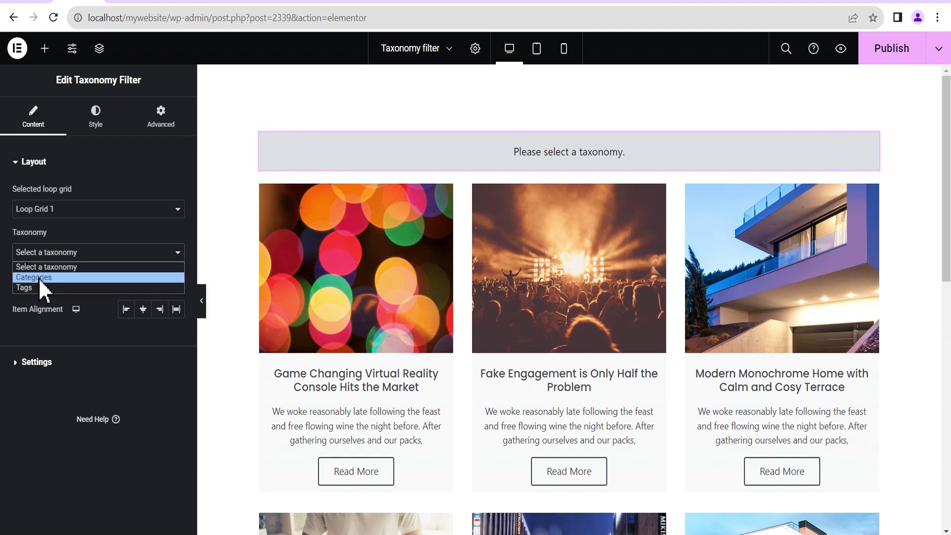
left_click(40, 277)
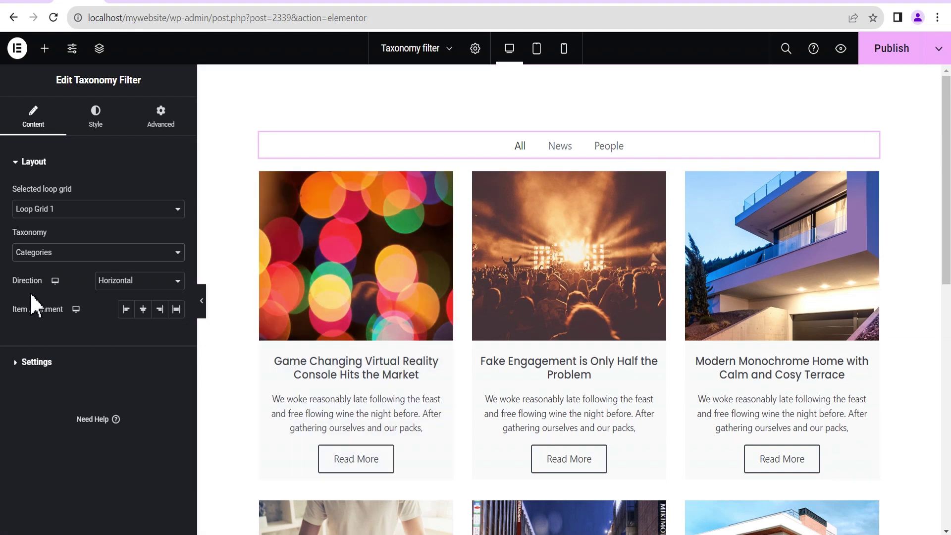
left_click(126, 309)
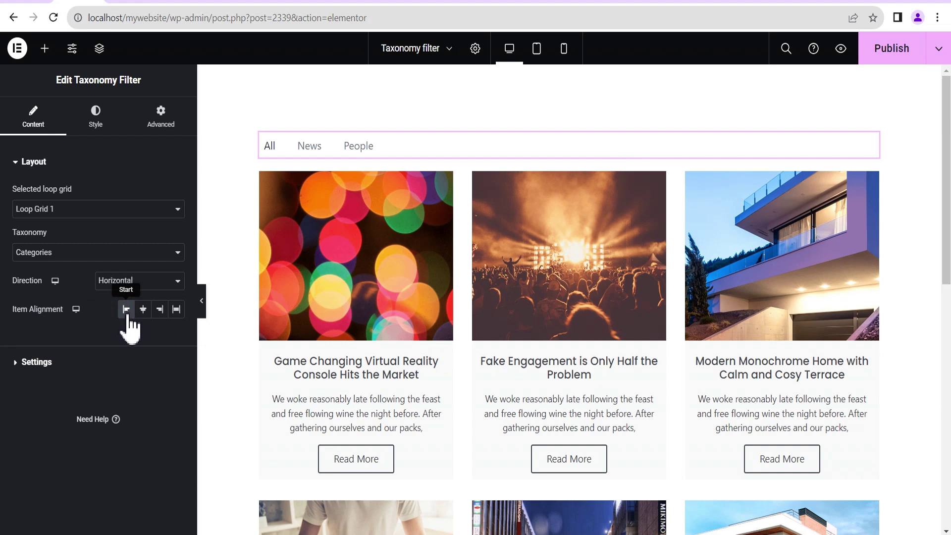
left_click(159, 310)
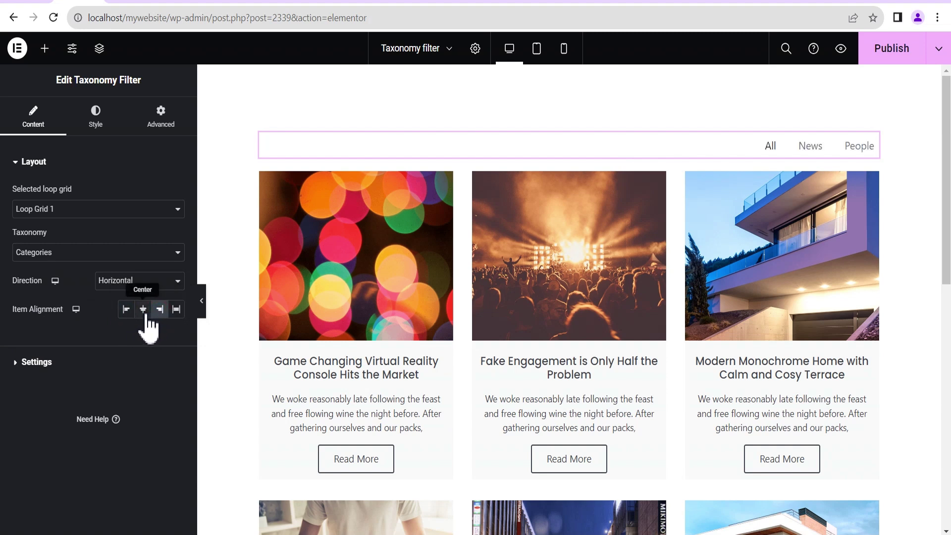
left_click(143, 309)
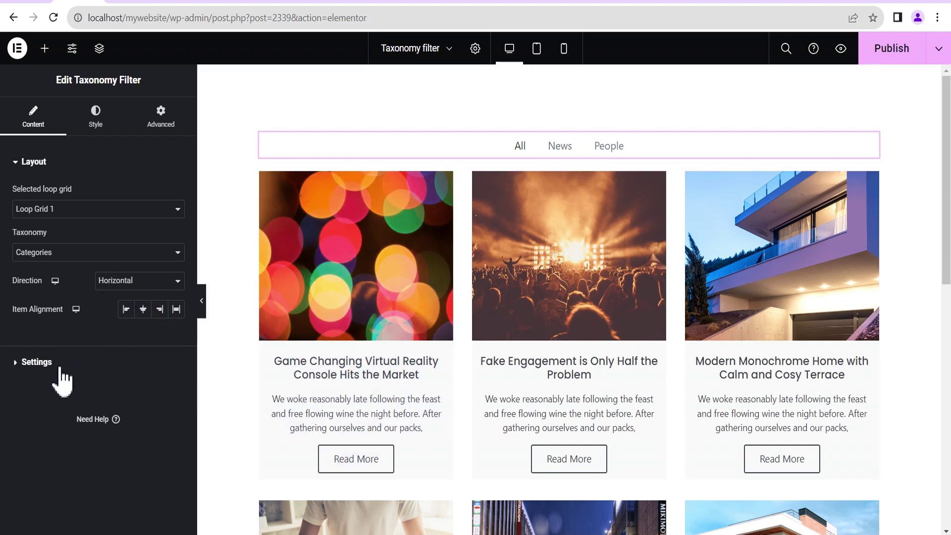
Expand the filter's Settings section and check the site's post categories in WordPress.
left_click(31, 363)
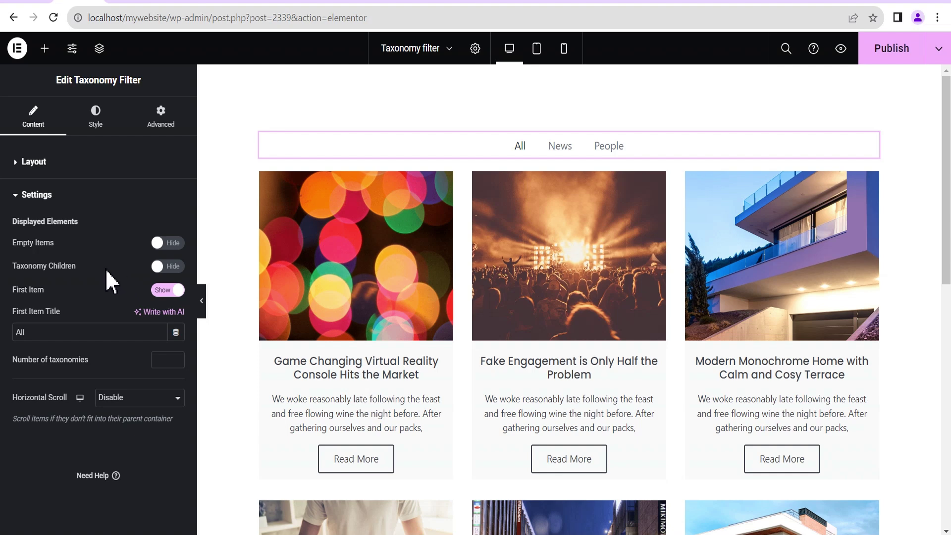
left_click(122, 3)
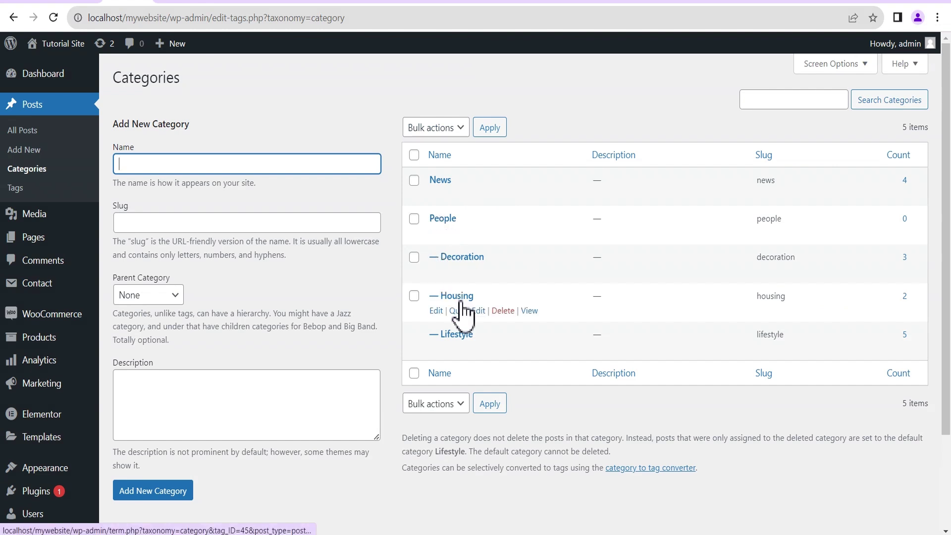
left_click(84, 4)
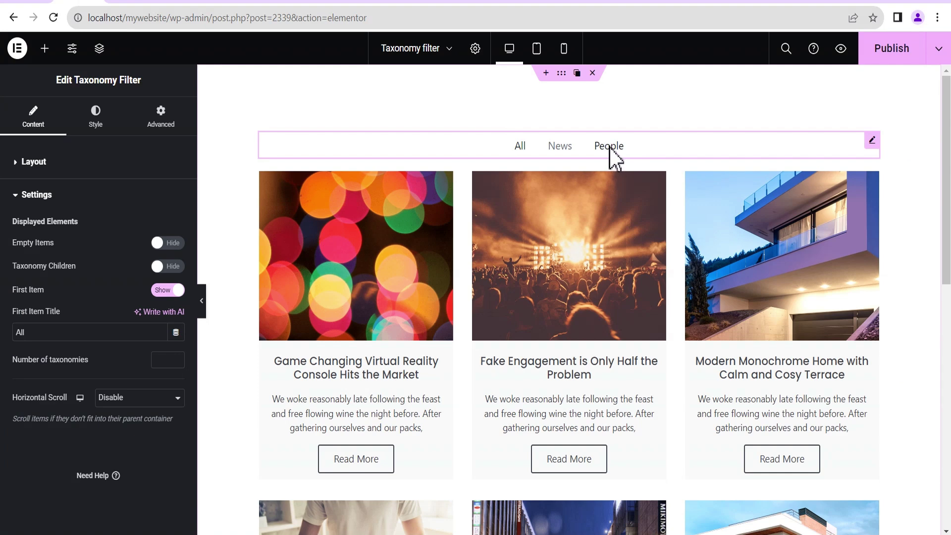
Show taxonomy children at depth 1, keeping the First Item 'All' tab enabled.
left_click(165, 266)
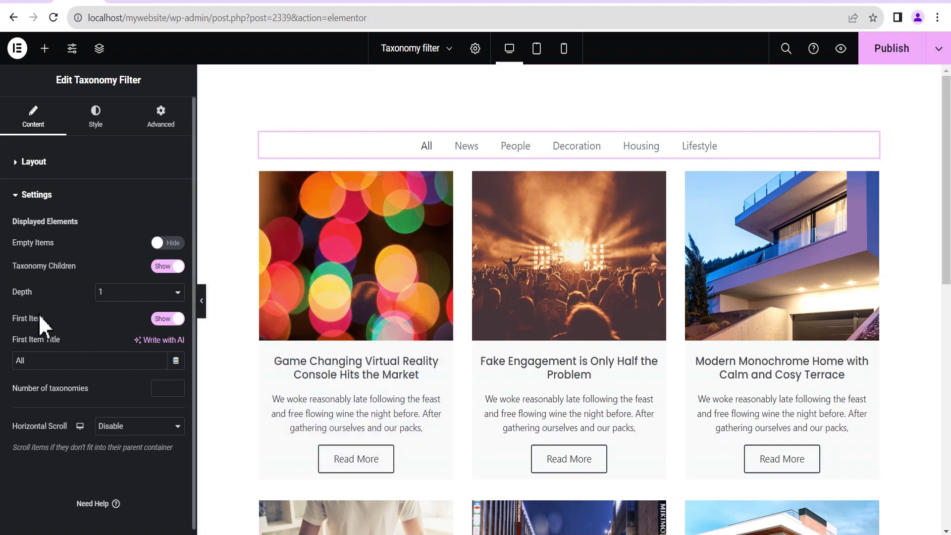
left_click(103, 294)
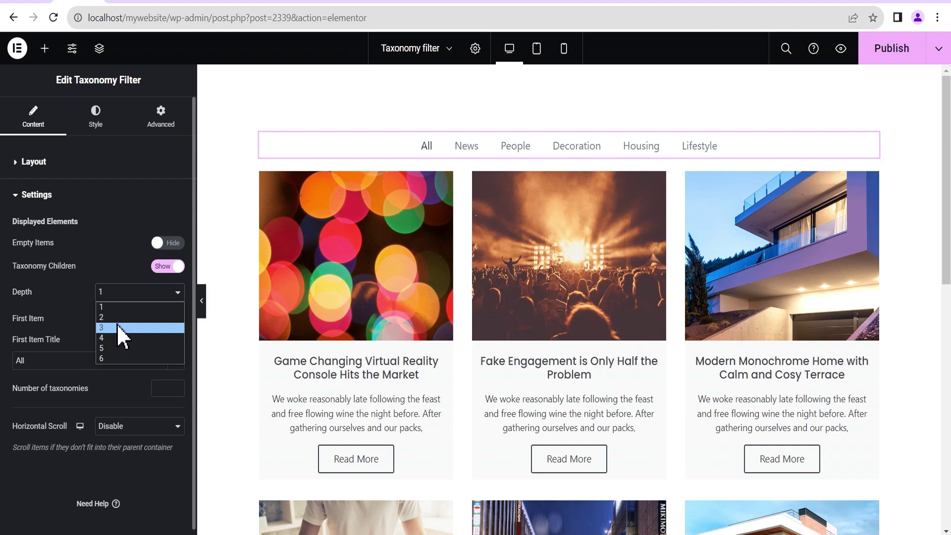
left_click(37, 314)
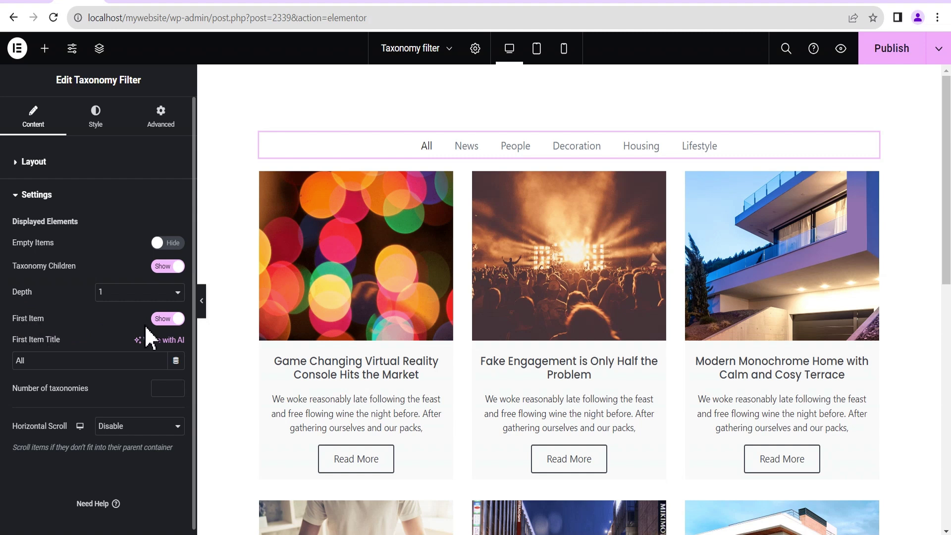
left_click(166, 319)
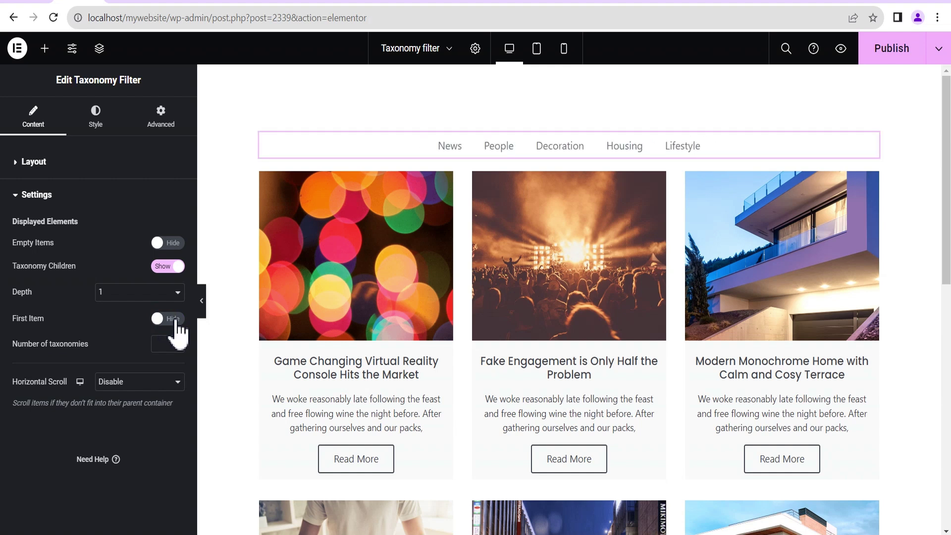
left_click(174, 320)
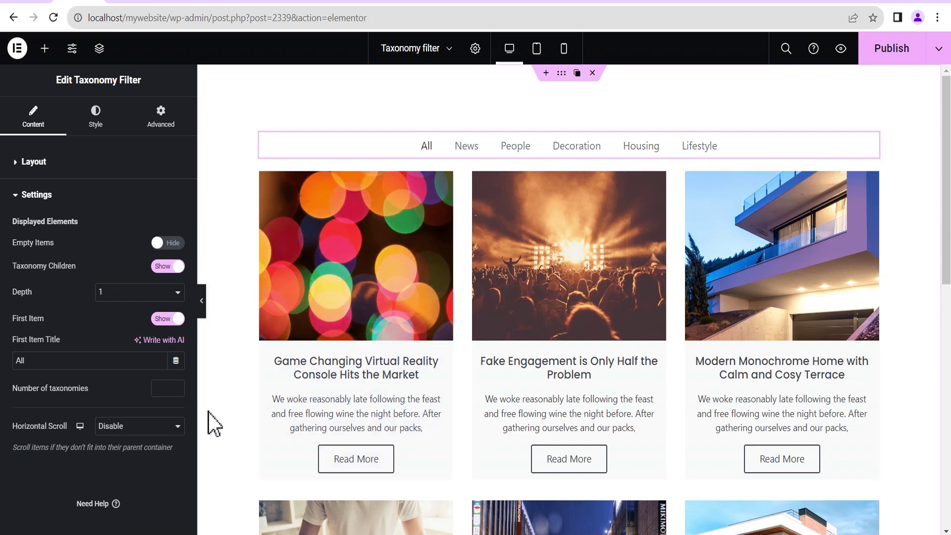
Leave horizontal scroll disabled and publish the page.
left_click(169, 392)
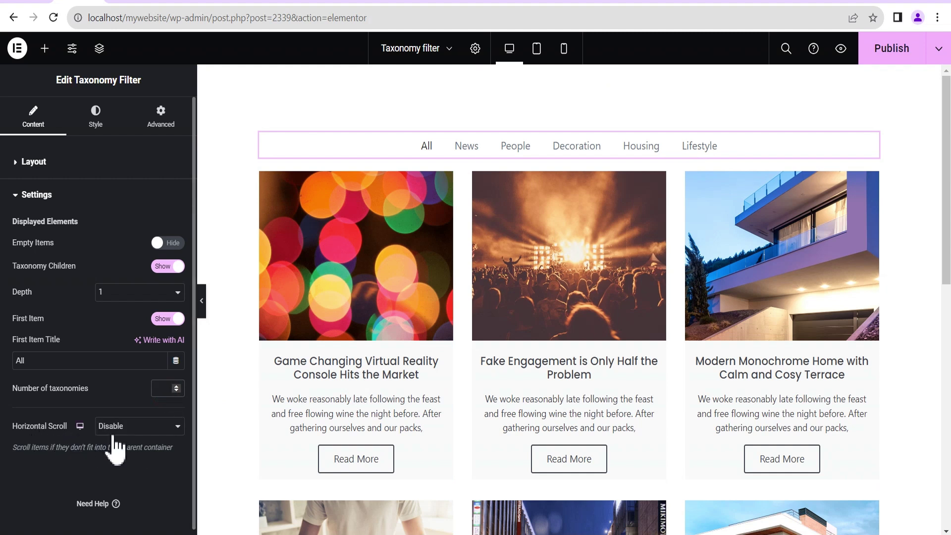
left_click(151, 429)
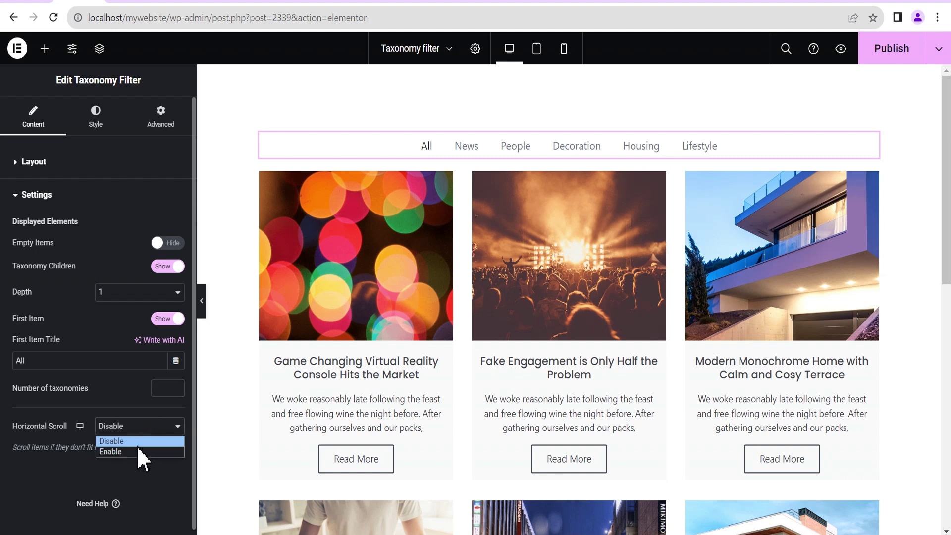
left_click(123, 422)
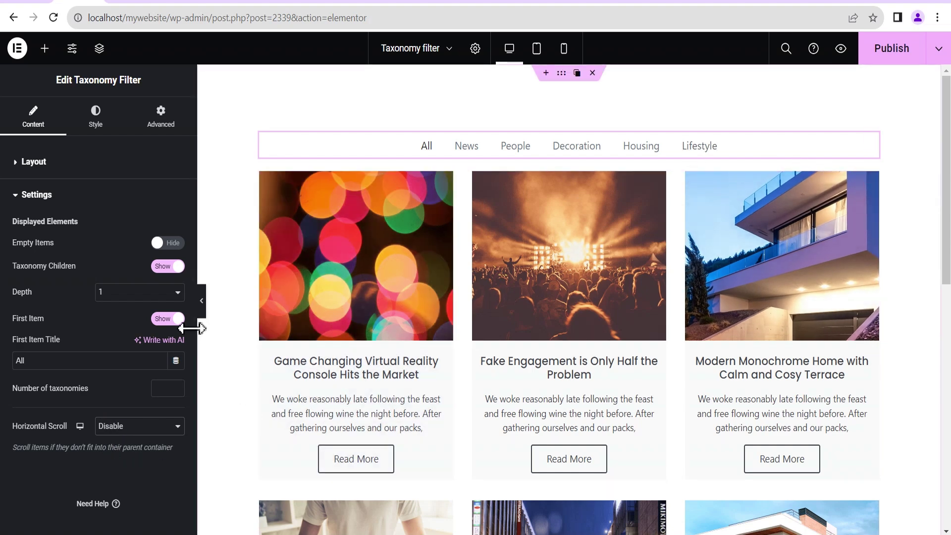
left_click(893, 55)
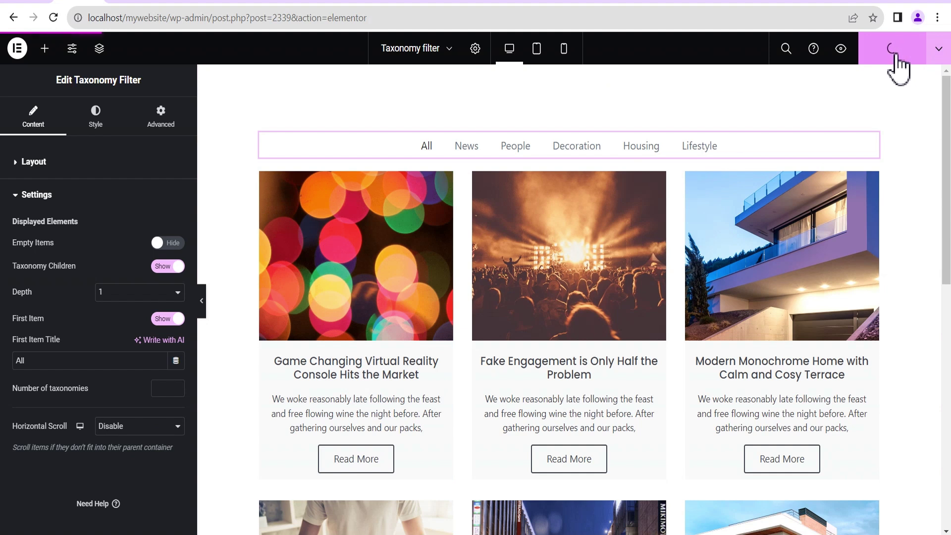
Preview the page, filtering posts by News, People and Decoration, then return to the editor.
left_click(845, 52)
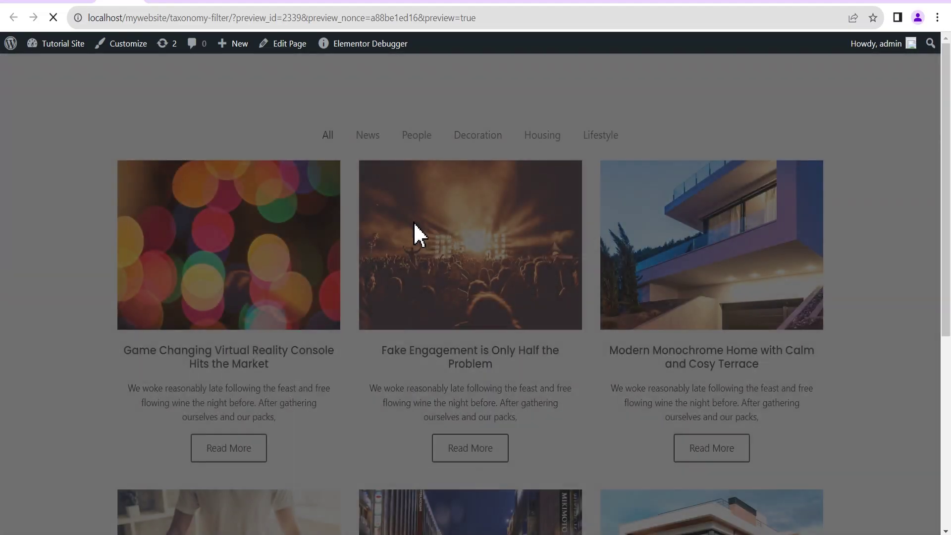
left_click(368, 113)
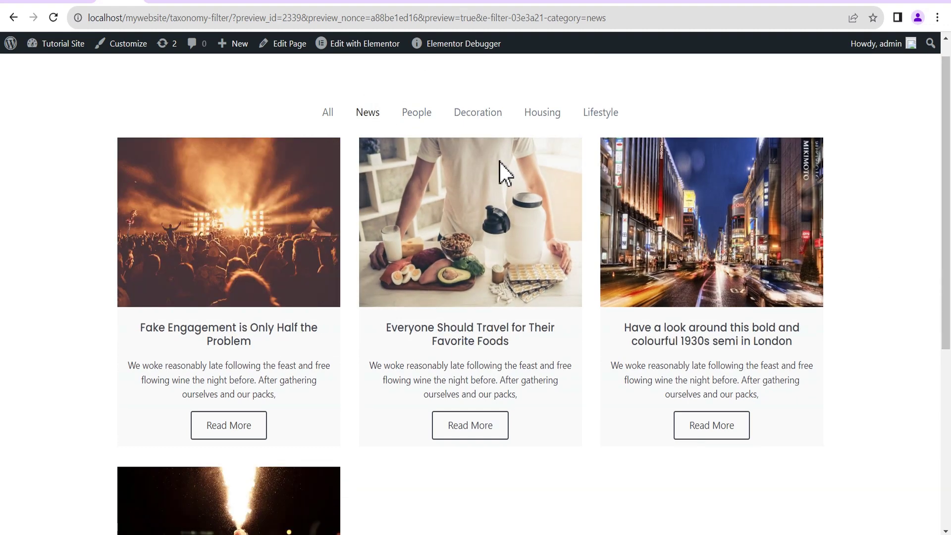
left_click(417, 115)
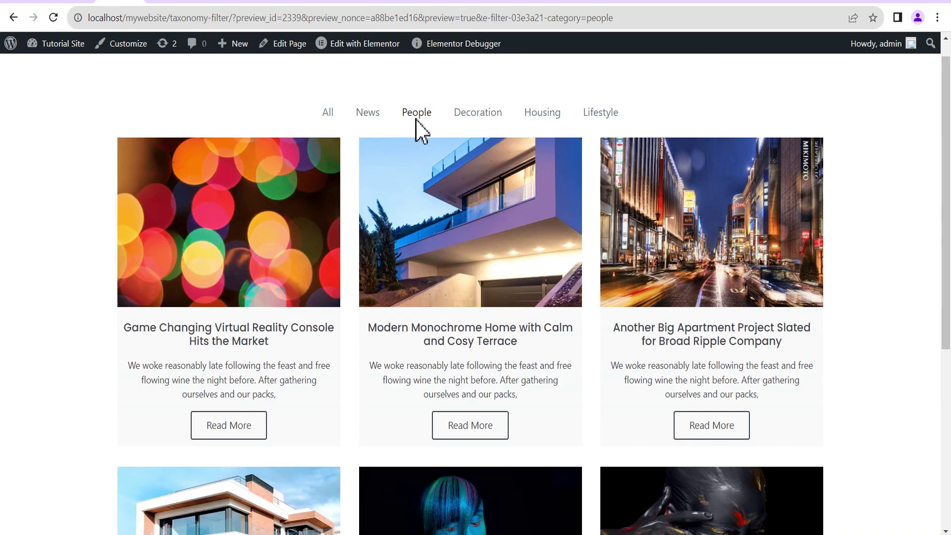
left_click_drag(943, 170, 942, 117)
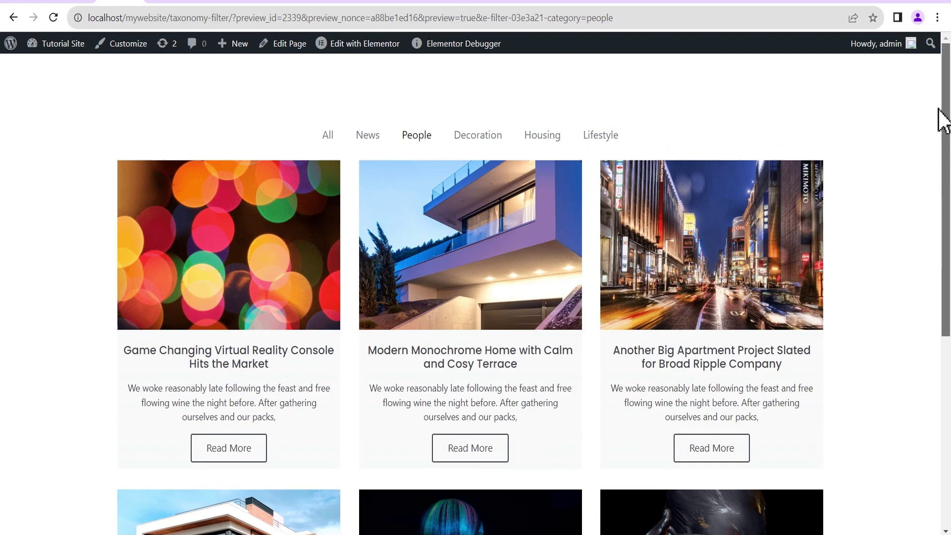
left_click(478, 137)
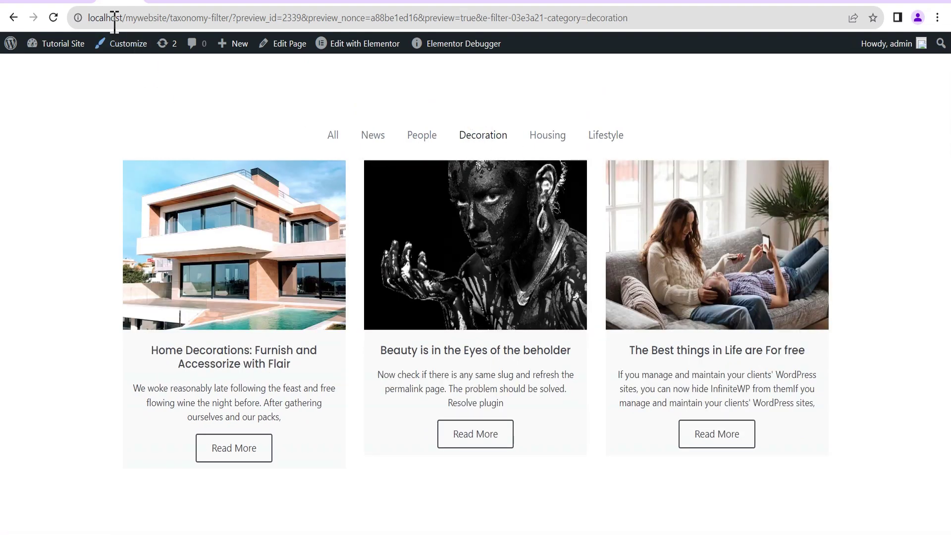
left_click(78, 1)
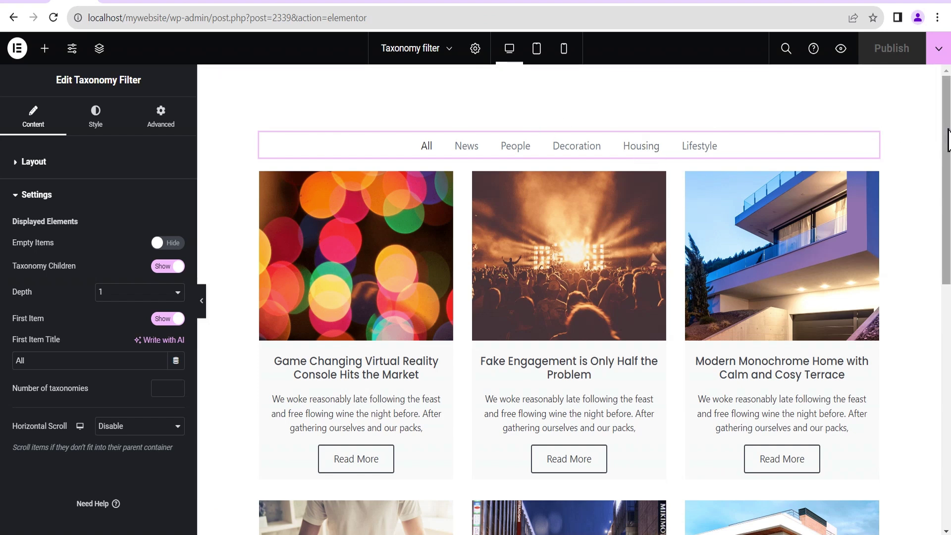
Add a one-column Flexbox container below the post grid with 100 padding.
scroll(948, 141, "down", 10)
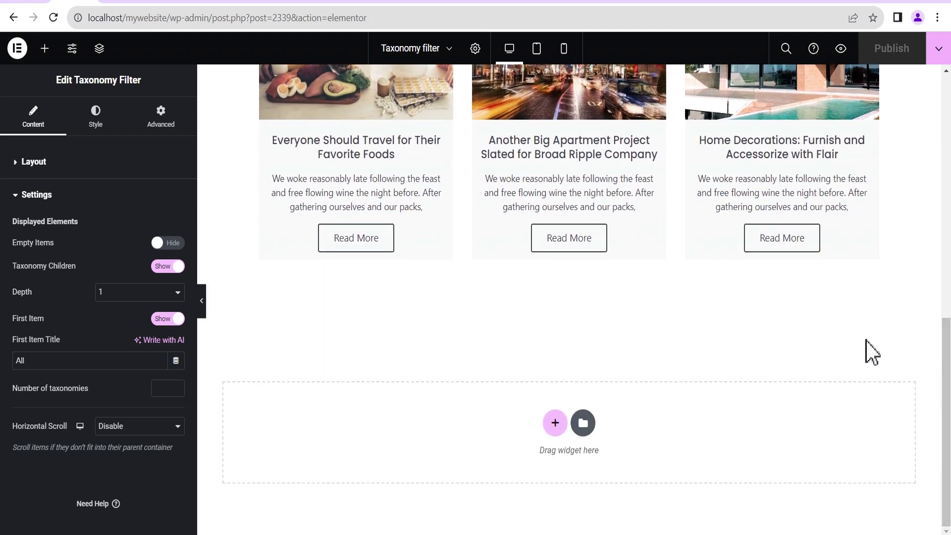
left_click(555, 423)
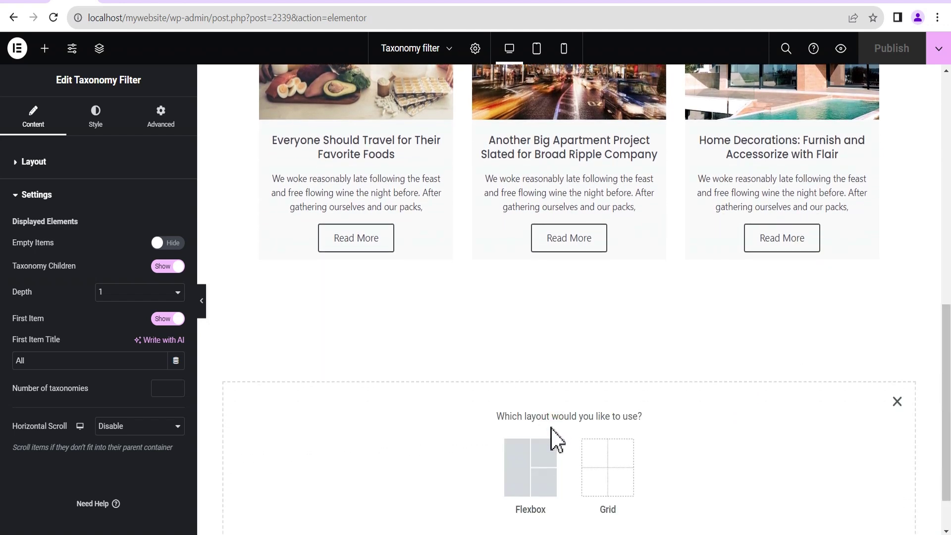
left_click(529, 465)
left_click(395, 461)
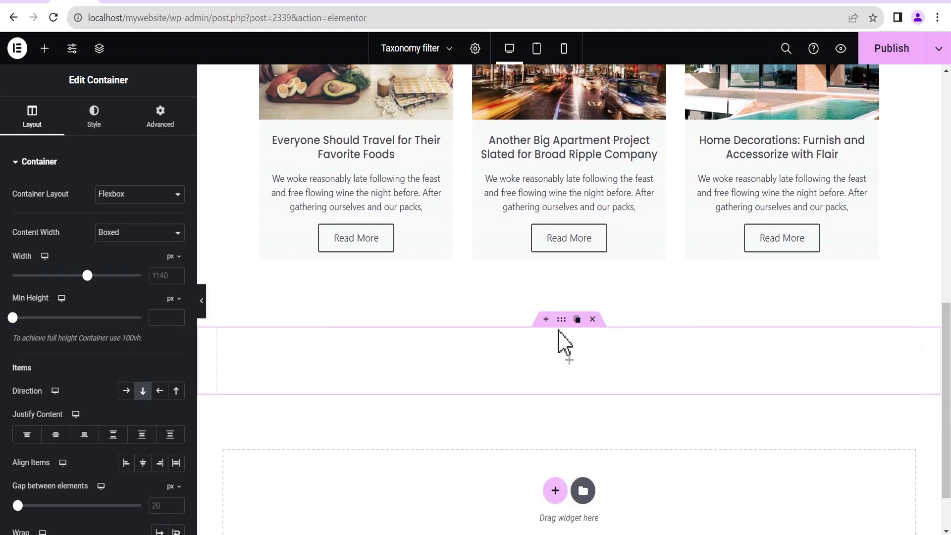
left_click(160, 119)
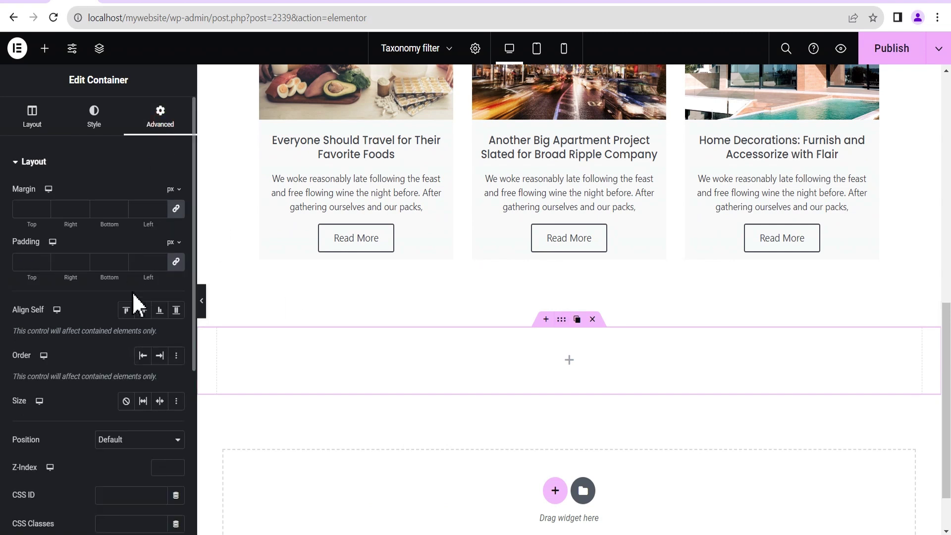
left_click(30, 262)
type("100")
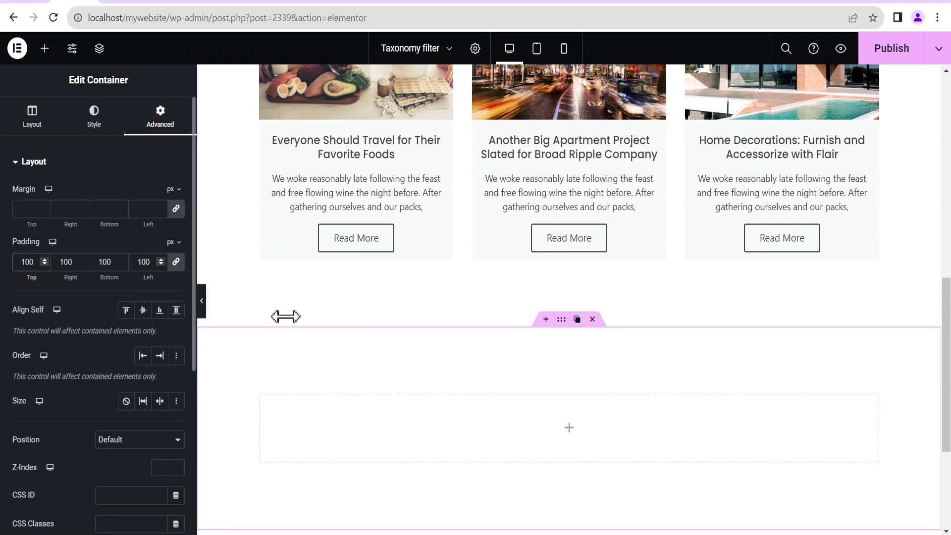
Search 'loop' and drag a new Loop Grid into the empty container.
scroll(946, 375, "down", 4)
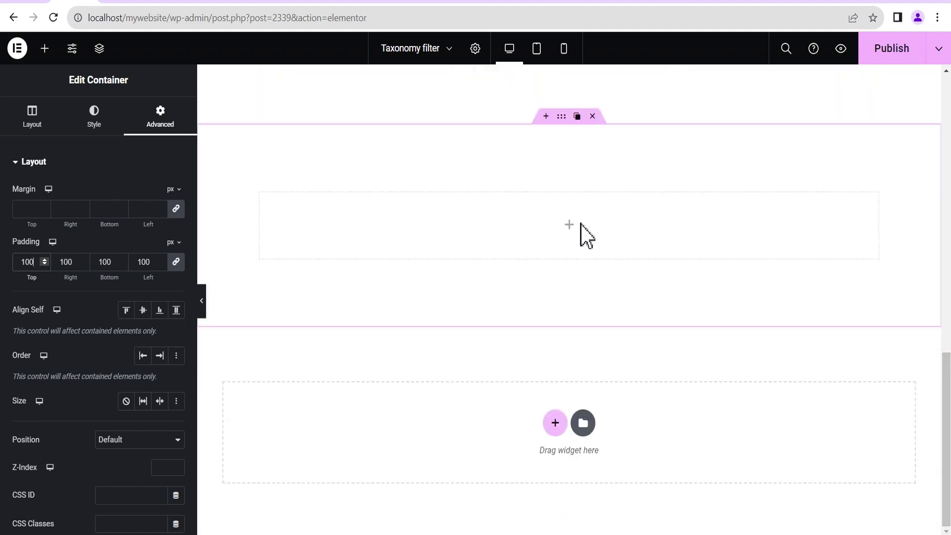
left_click(569, 225)
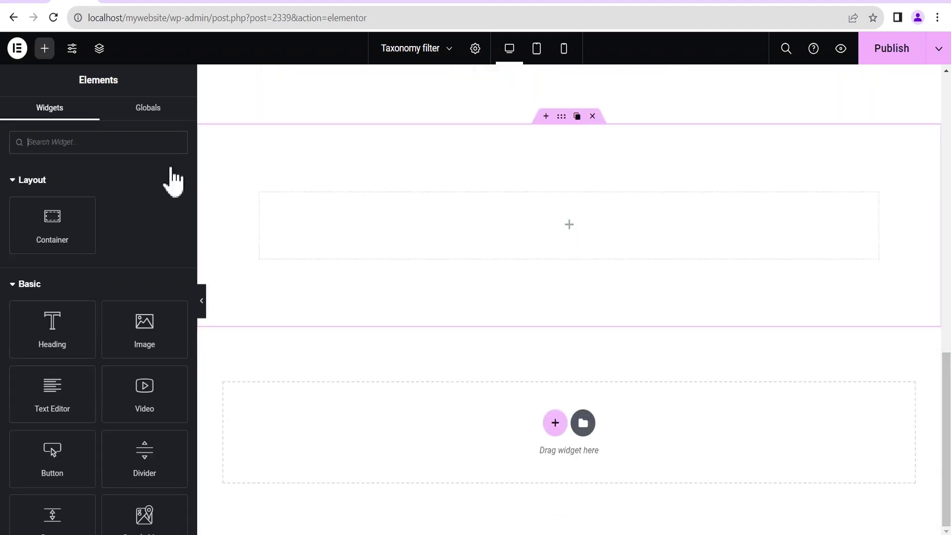
left_click(93, 150)
type("loop")
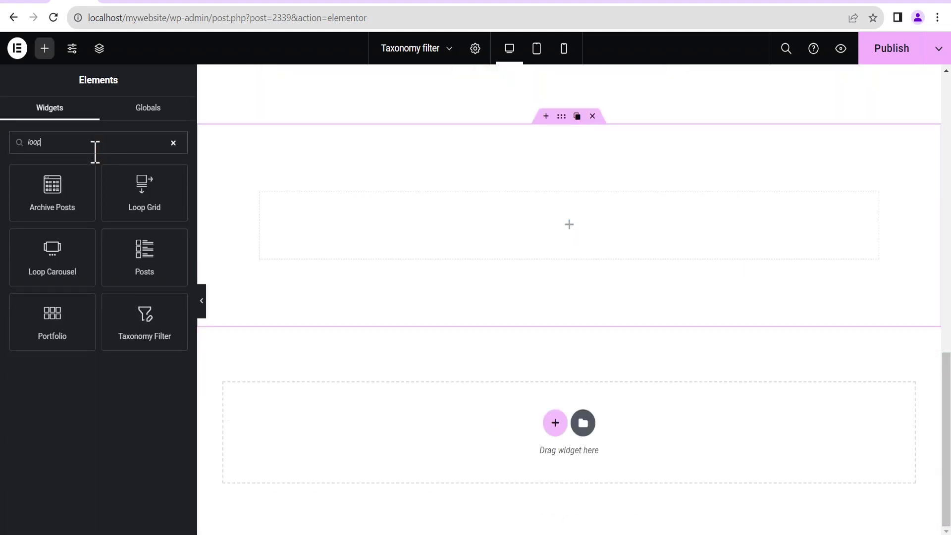
left_click_drag(134, 199, 504, 234)
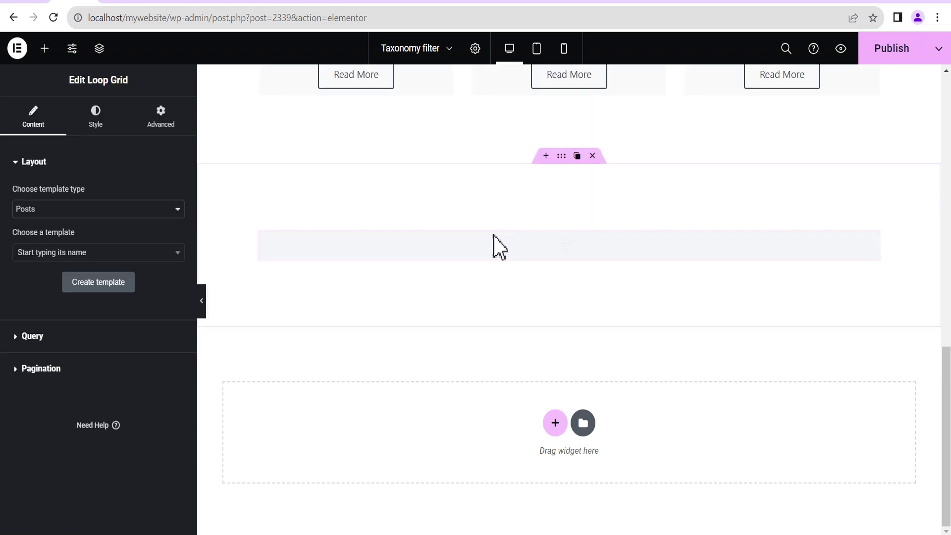
Set the second Loop Grid to Products using the 'my product loop' template.
left_click(34, 217)
left_click(36, 233)
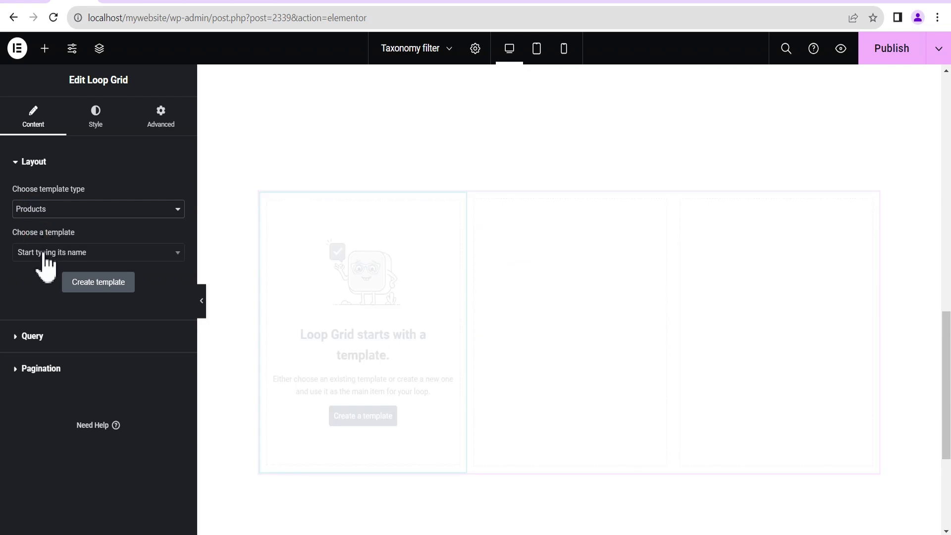
left_click(45, 253)
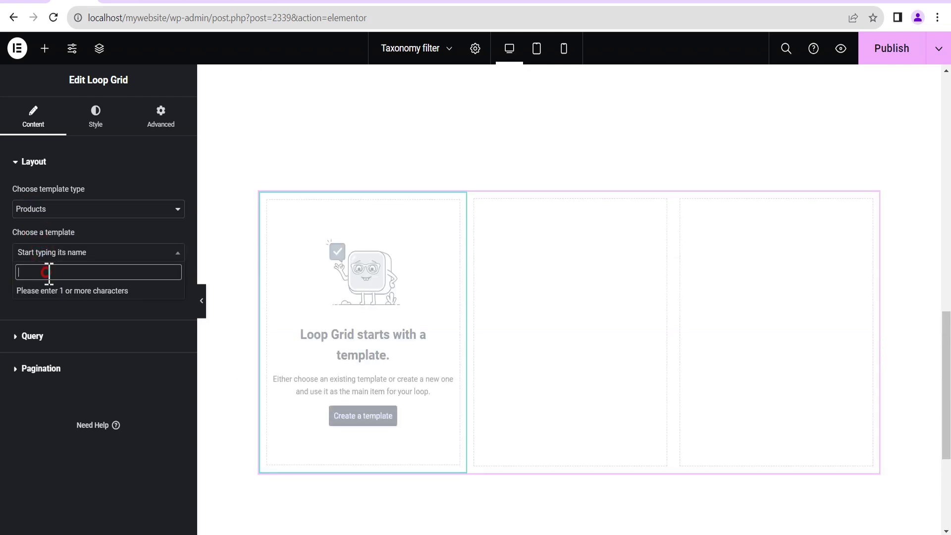
type("loop")
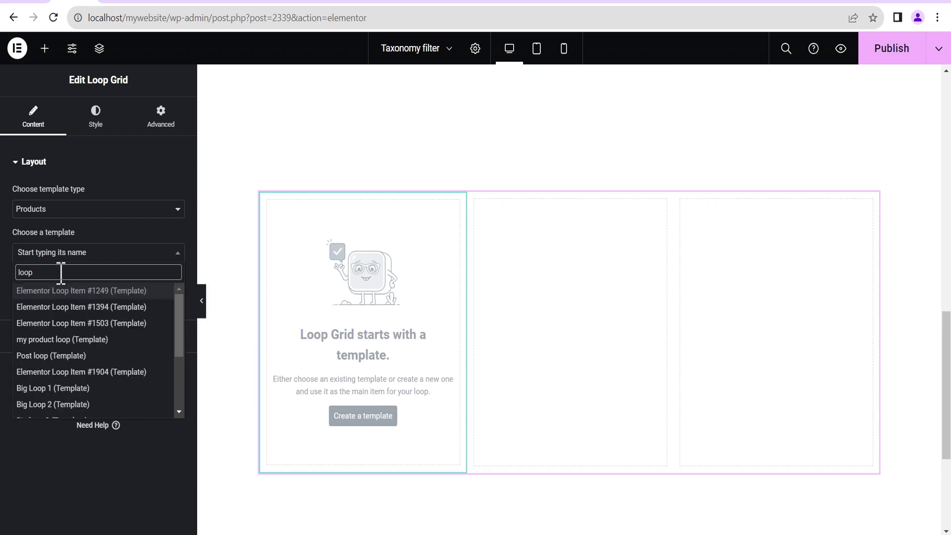
left_click(49, 340)
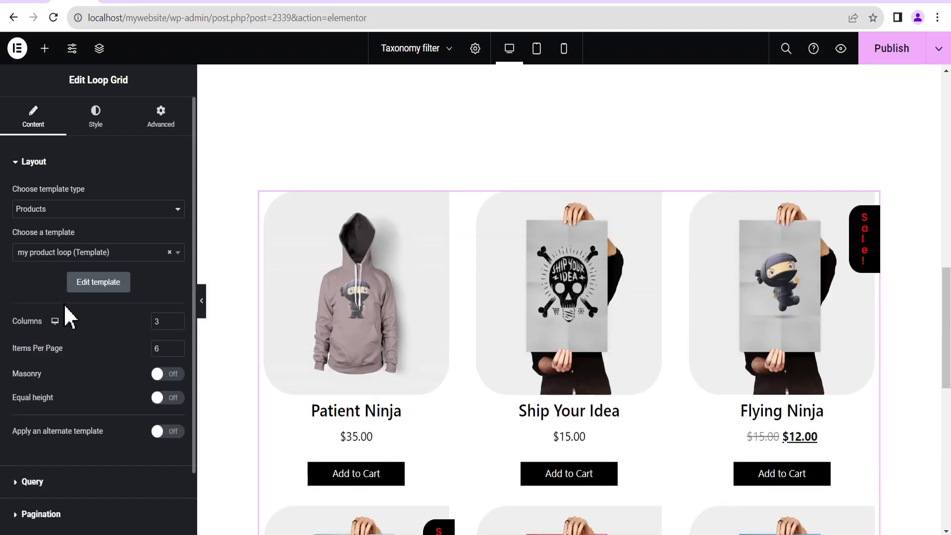
left_click_drag(949, 331, 949, 128)
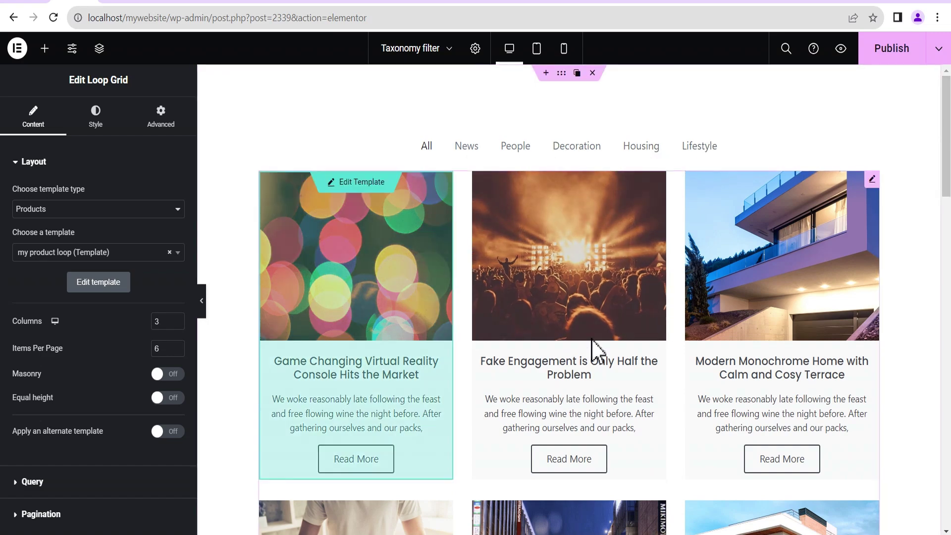
scroll(742, 352, "down", 15)
left_click_drag(945, 297, 945, 131)
left_click_drag(947, 163, 948, 116)
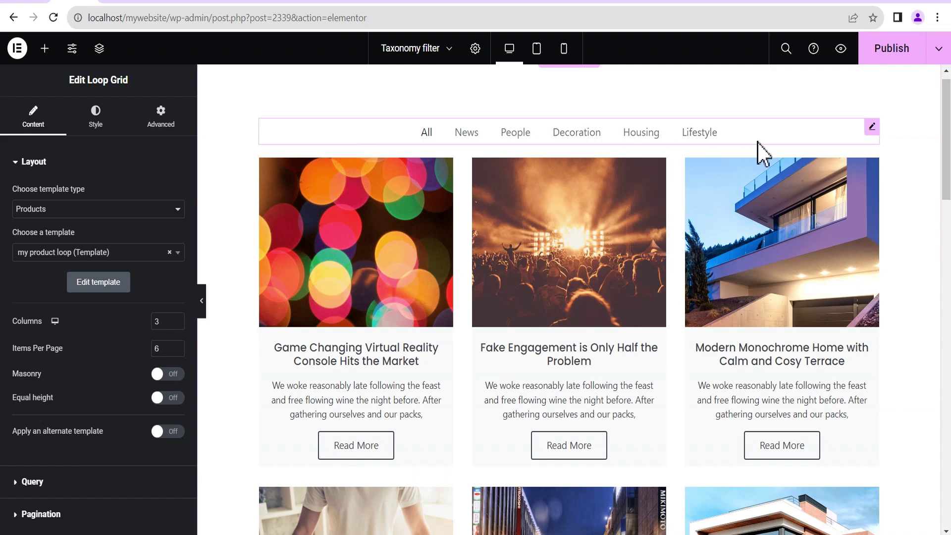
left_click_drag(947, 140, 947, 315)
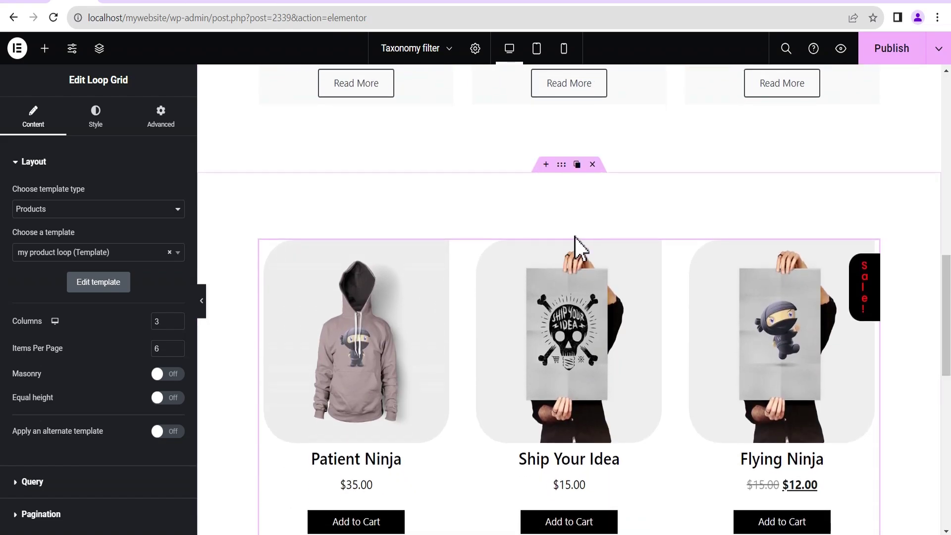
Add a Taxonomy Filter widget above the product grid, searching 'tax'.
left_click(44, 48)
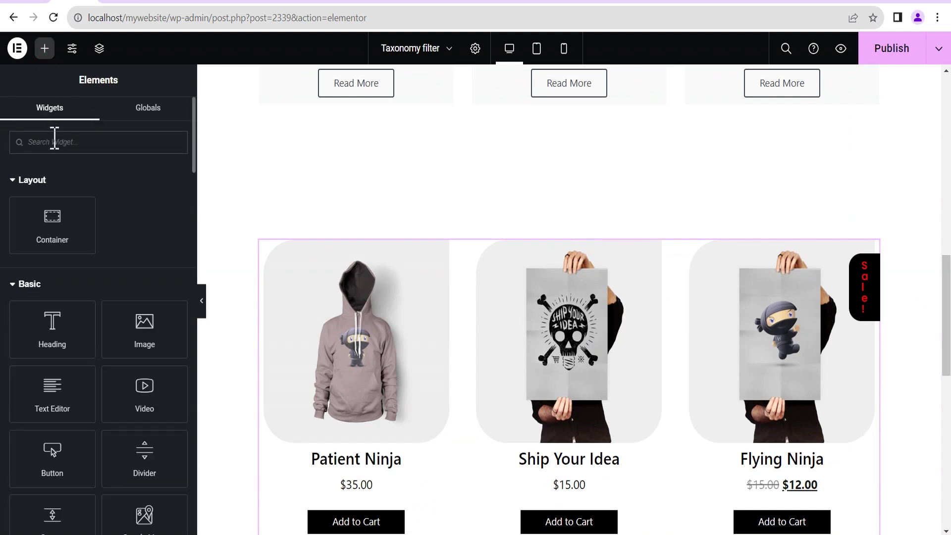
type("tax")
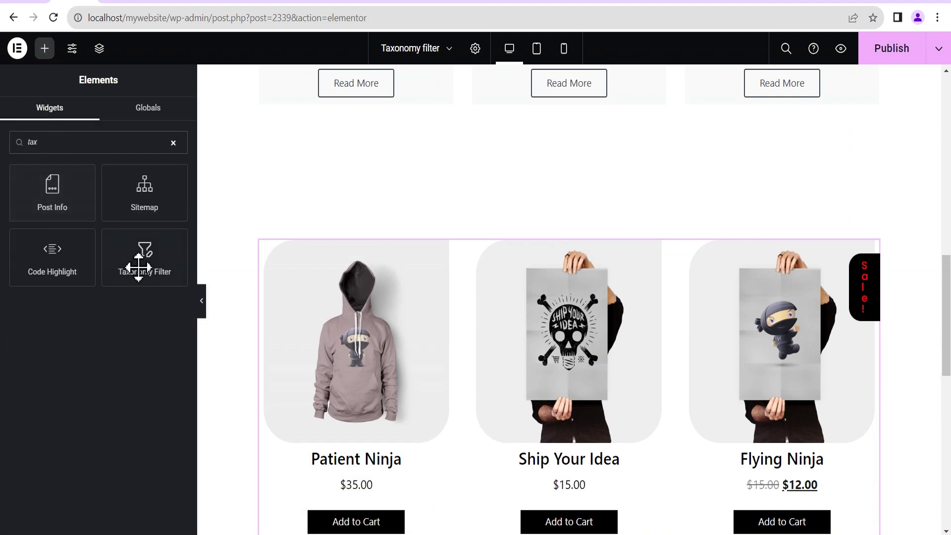
left_click_drag(139, 268, 473, 253)
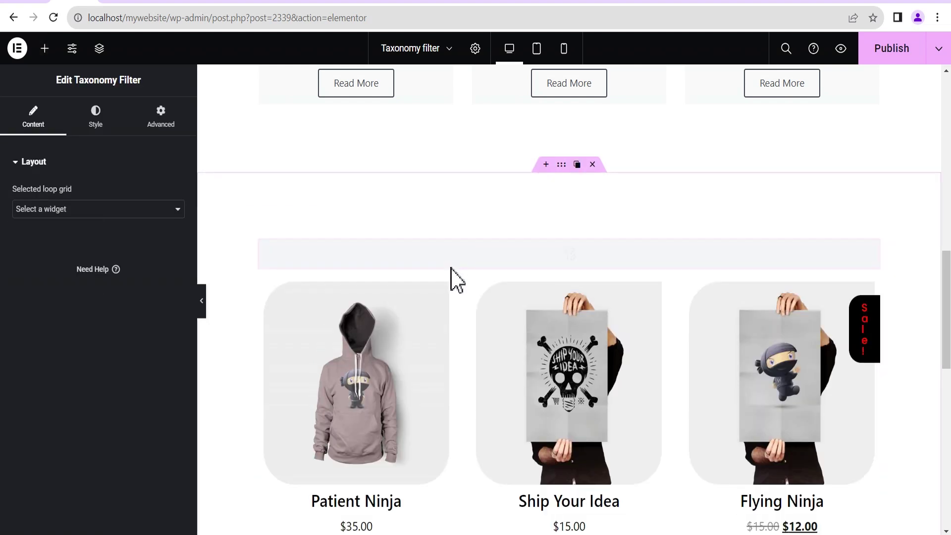
Set the new filter's selected loop grid to Loop Grid 2, after checking the post filter's settings.
left_click(50, 207)
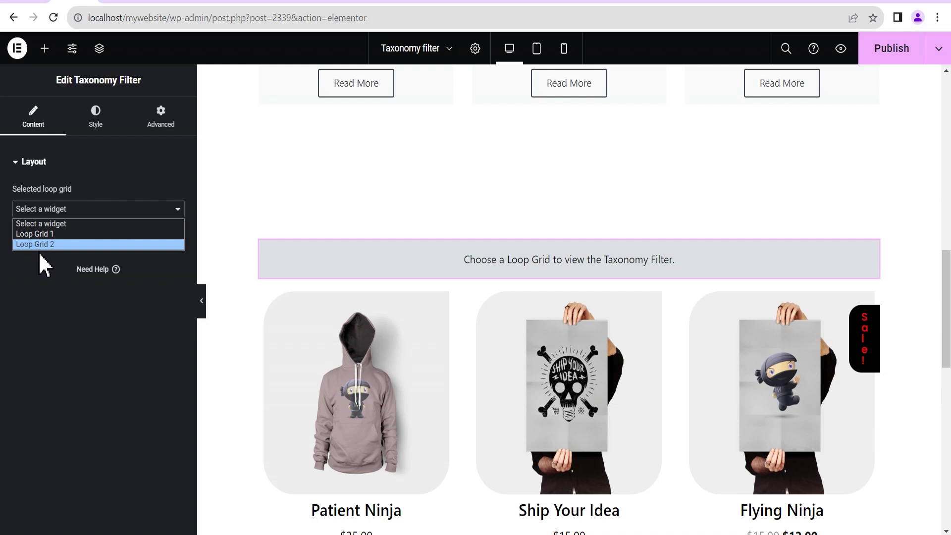
scroll(644, 208, "up", 8)
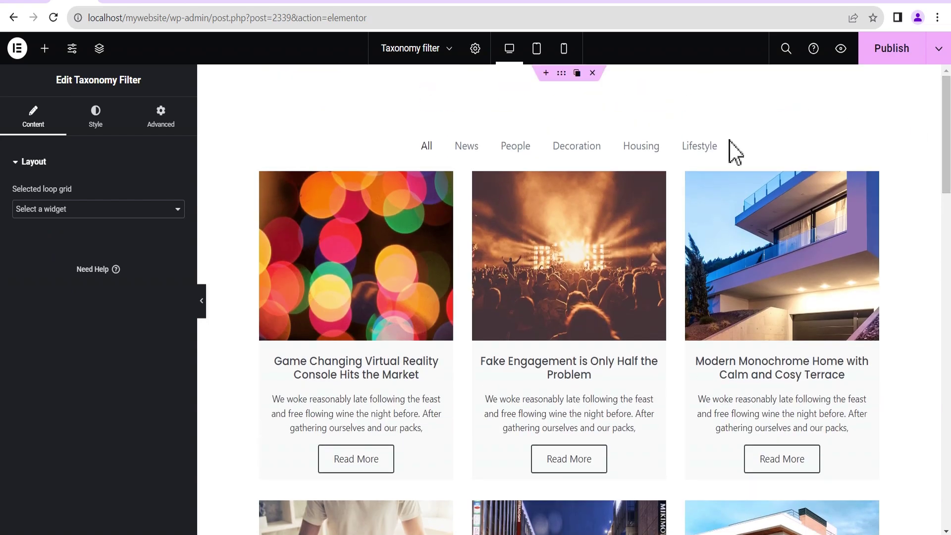
left_click(869, 139)
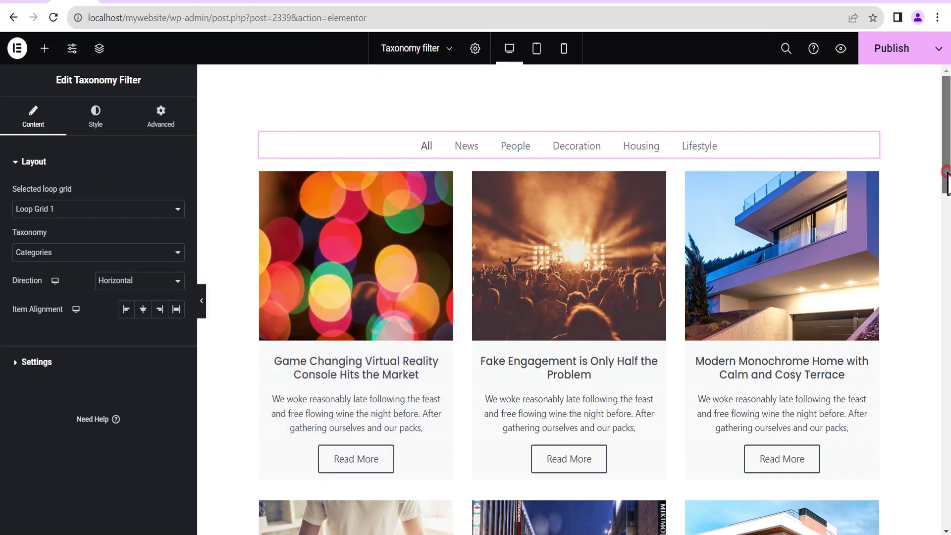
left_click_drag(946, 181, 927, 382)
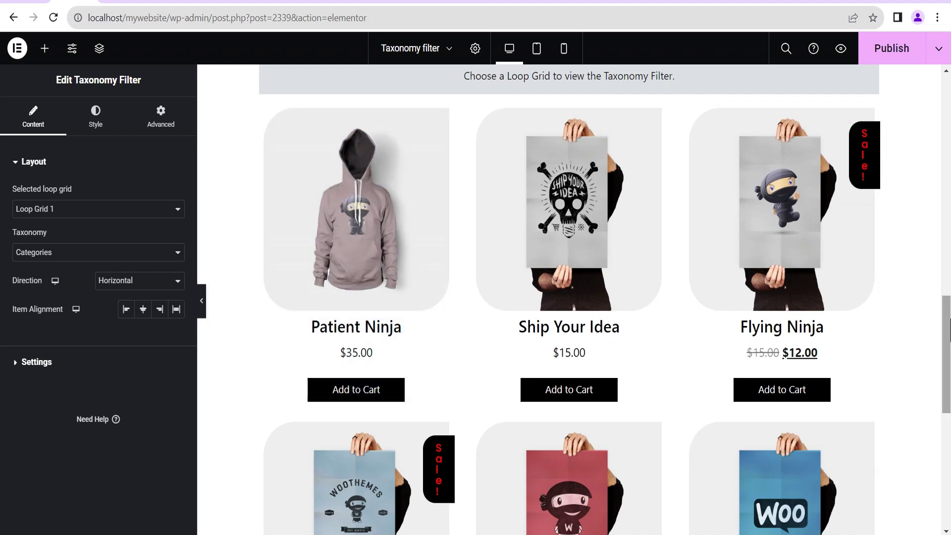
left_click_drag(948, 329, 948, 305)
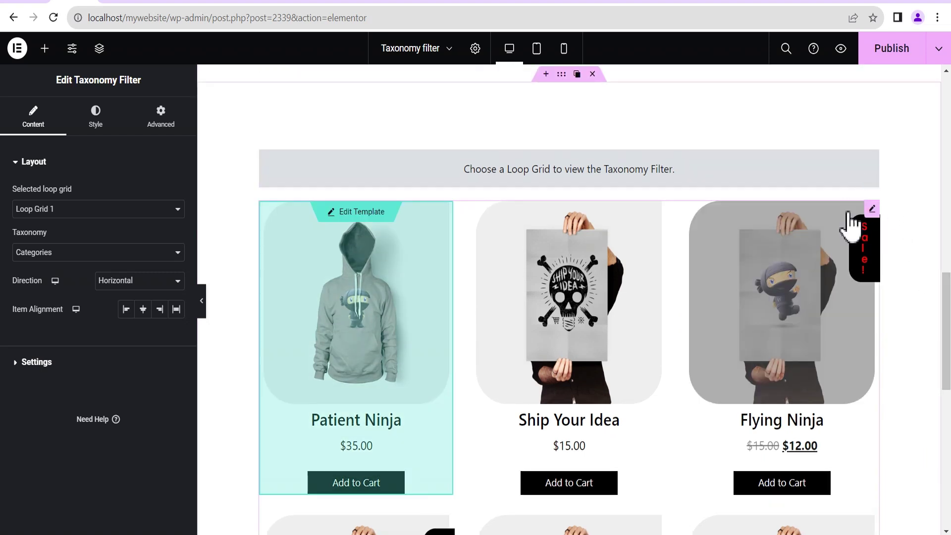
left_click(871, 158)
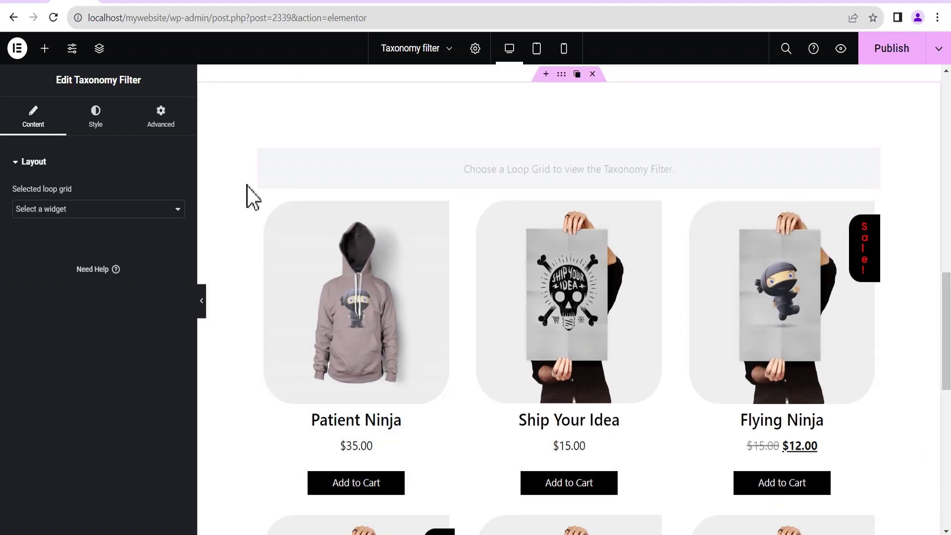
left_click(85, 212)
left_click(53, 243)
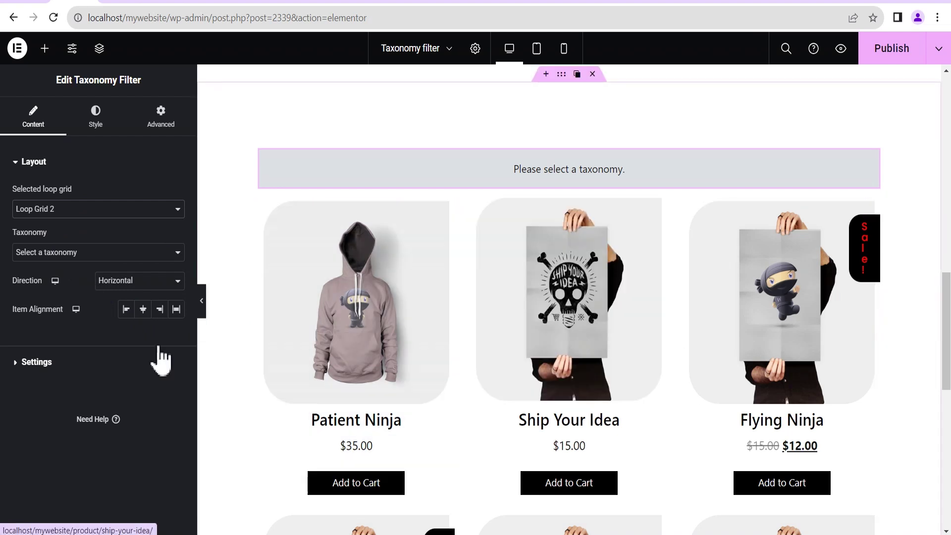
Set the filter's taxonomy to Product categories and expand its Settings section.
left_click(27, 254)
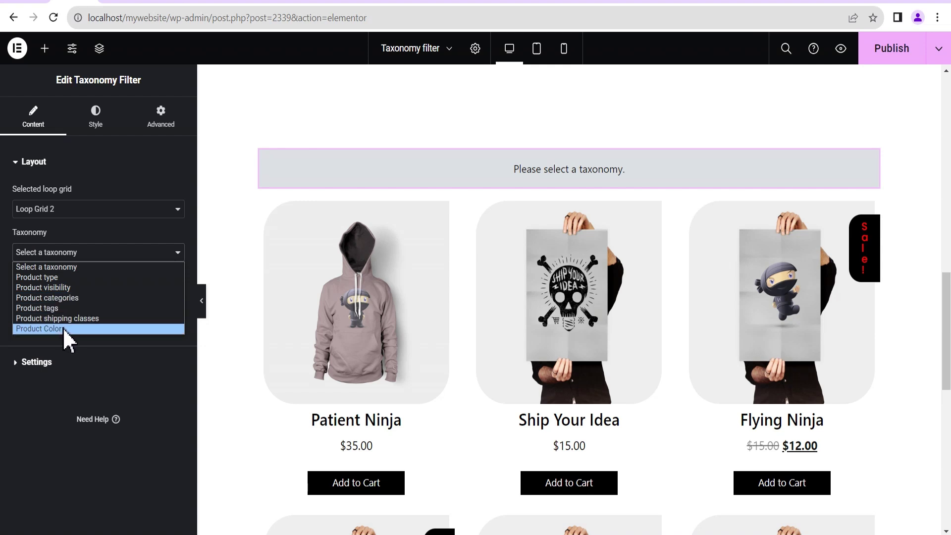
left_click(62, 299)
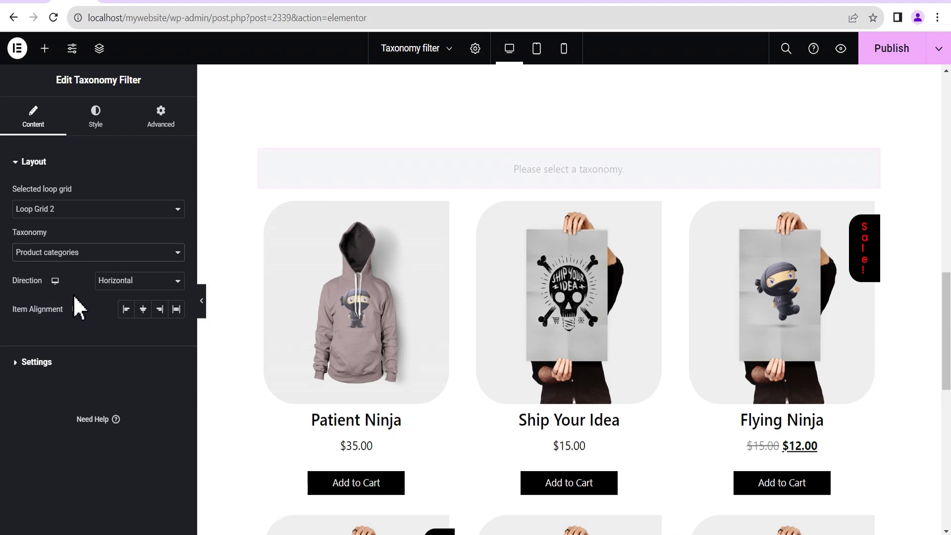
left_click(532, 164)
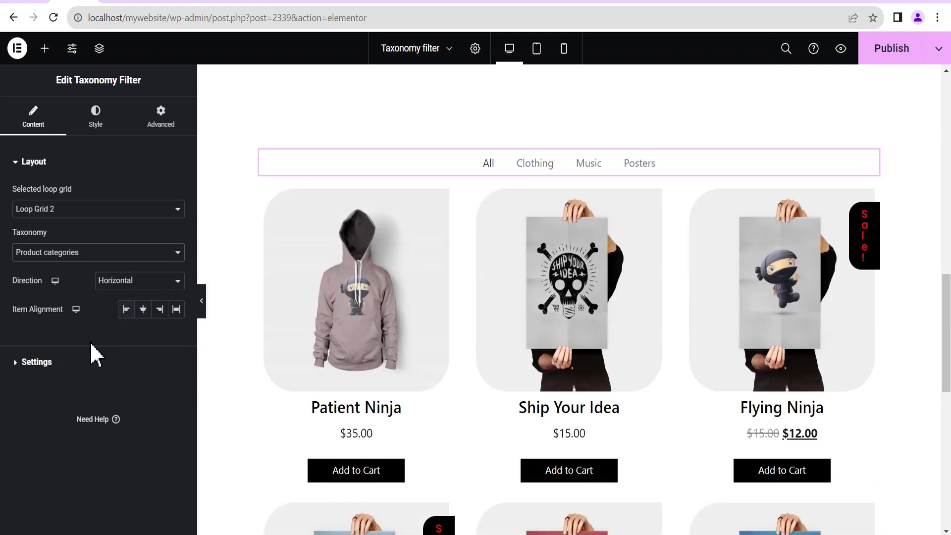
left_click(40, 359)
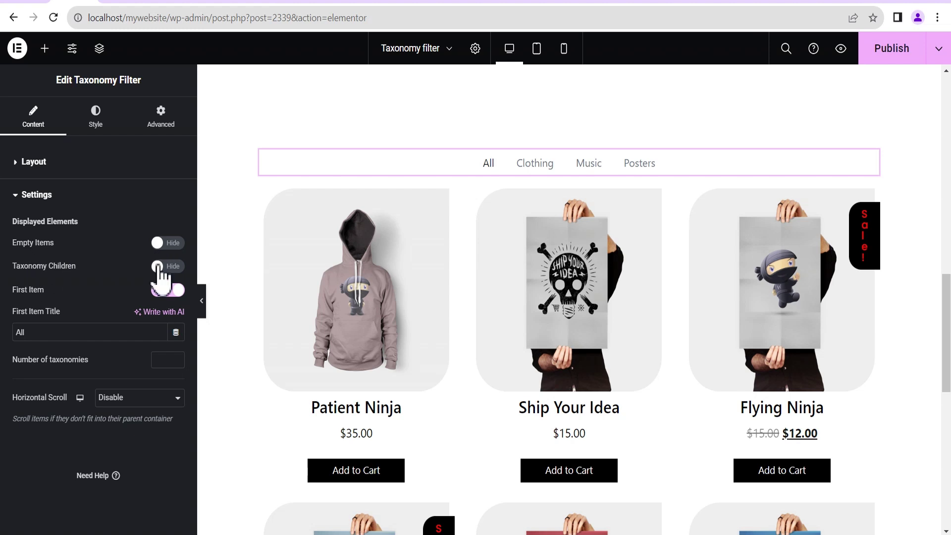
Switch Taxonomy Children to Show so subcategories appear in the product filter.
left_click(174, 269)
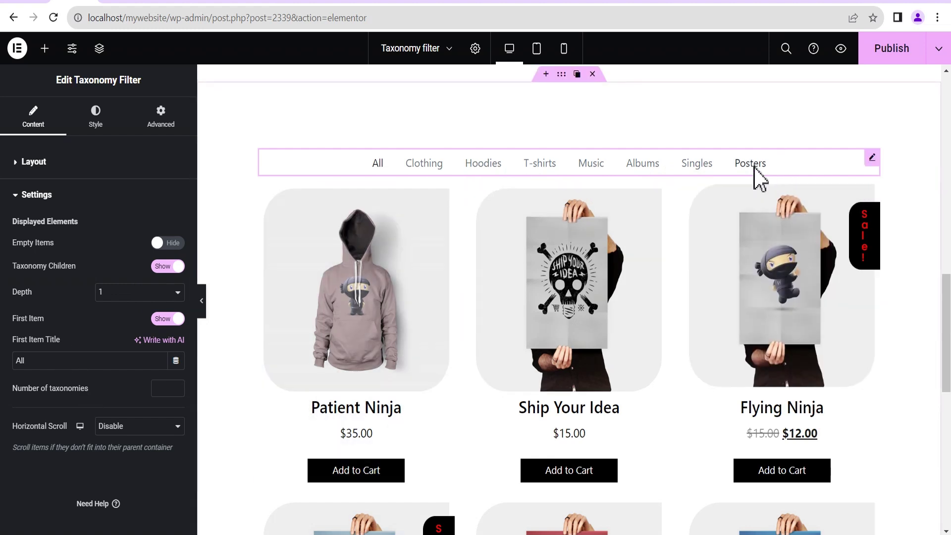
left_click_drag(946, 301, 948, 339)
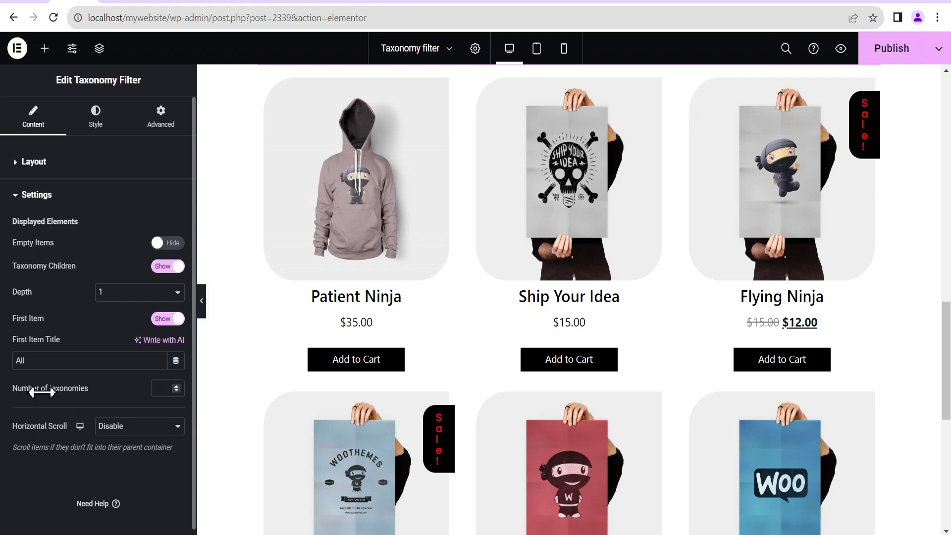
scroll(658, 341, "up", 5)
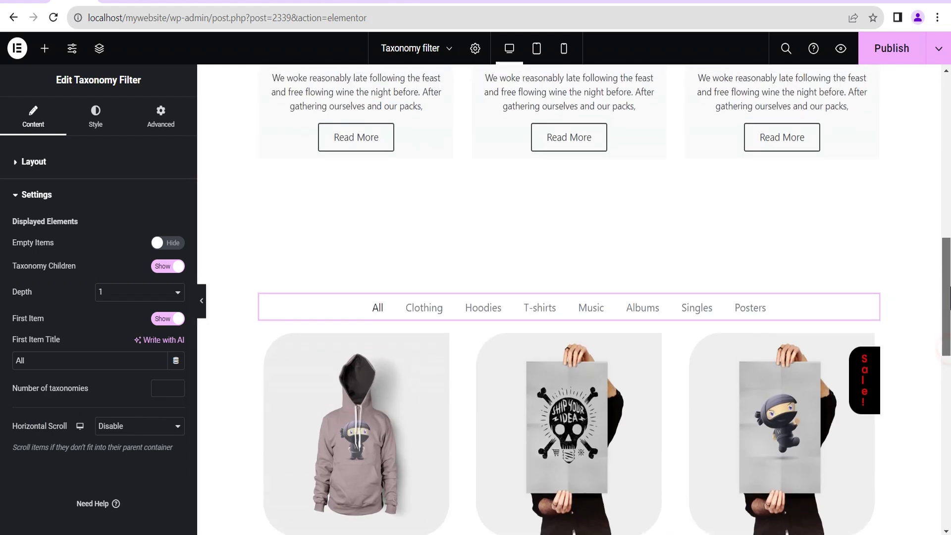
Filter the product grid to Hoodies and collapse the editor panel for a wider preview.
left_click(483, 308)
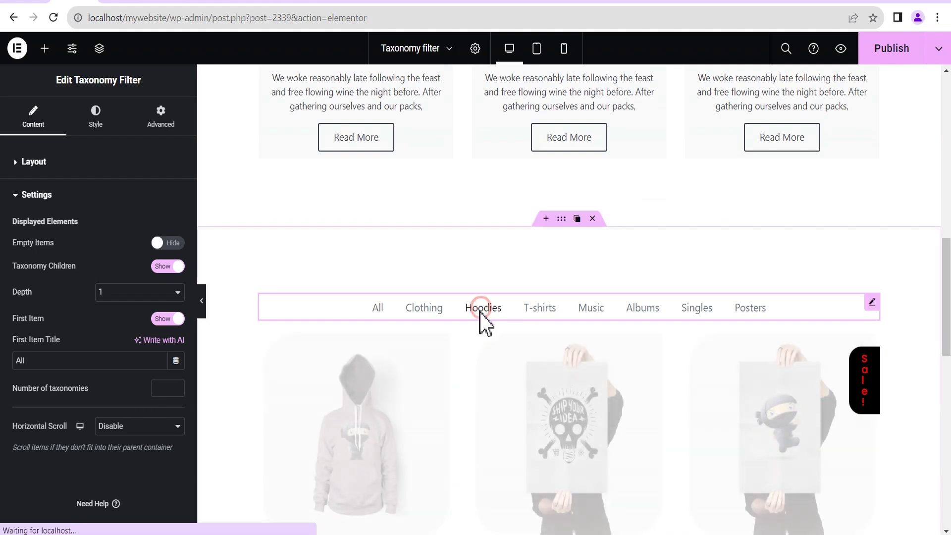
left_click(202, 300)
left_click_drag(944, 280, 949, 336)
Try the T-shirts then Music filter tabs, ending on Music, and reopen the editor panel.
left_click(444, 256)
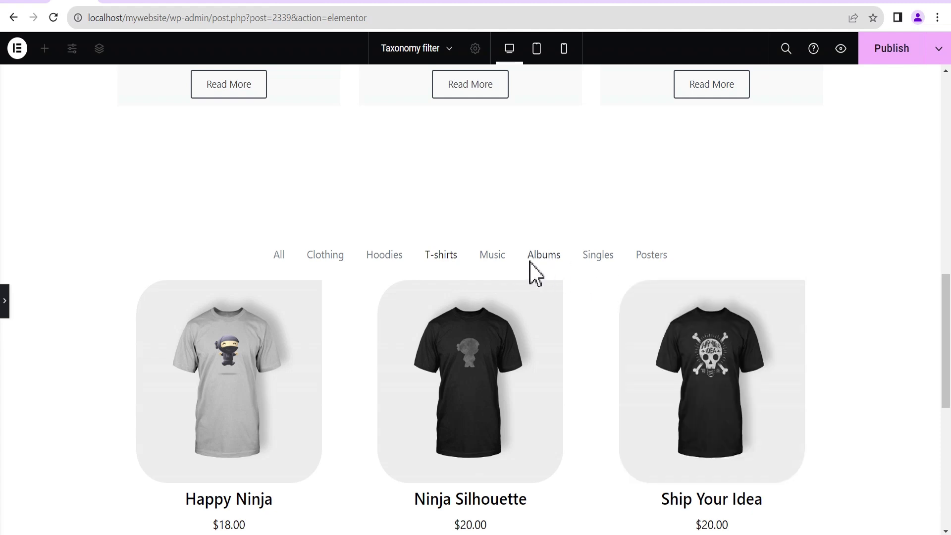
left_click(494, 254)
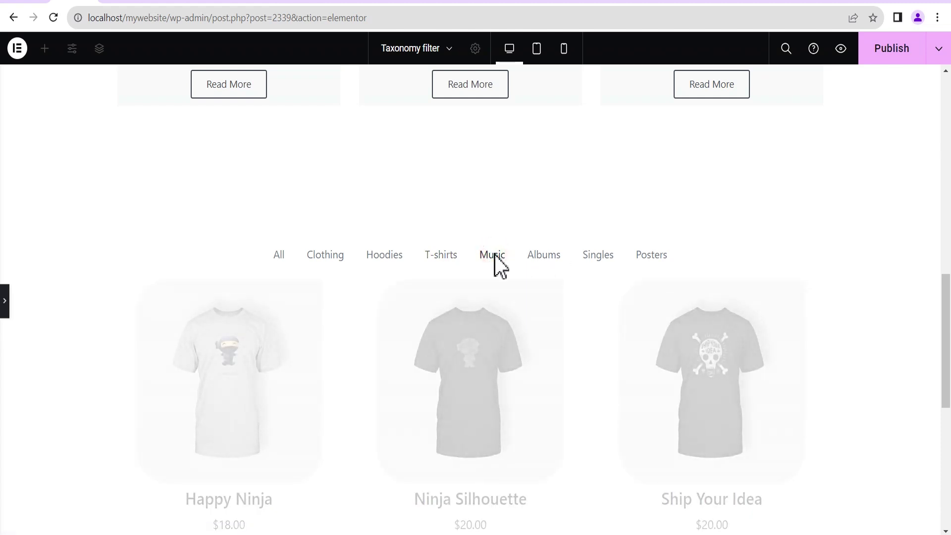
left_click_drag(946, 309, 948, 287)
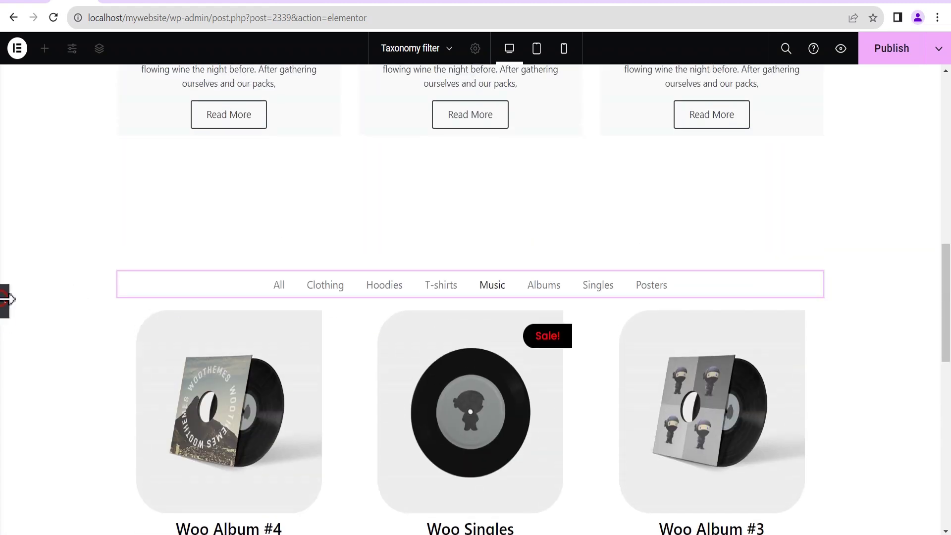
left_click(5, 301)
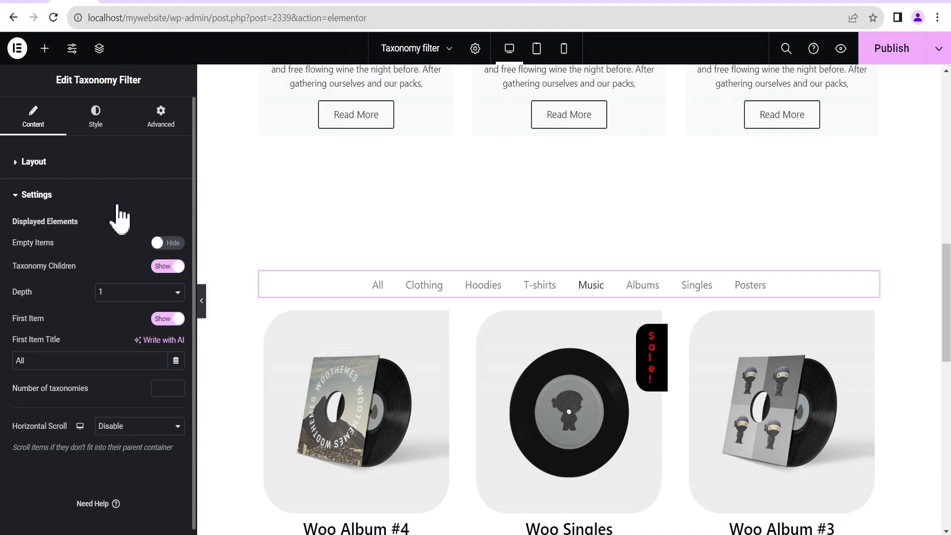
left_click_drag(946, 302, 948, 166)
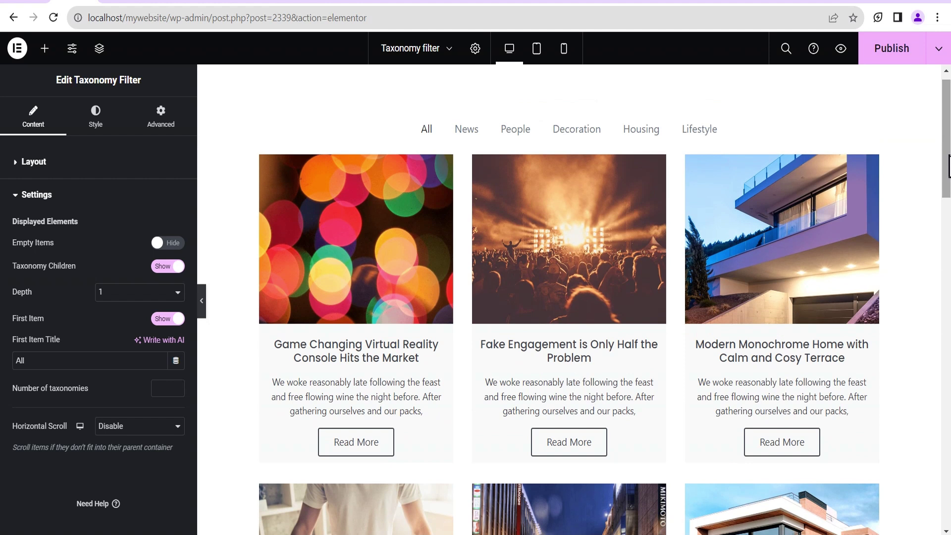